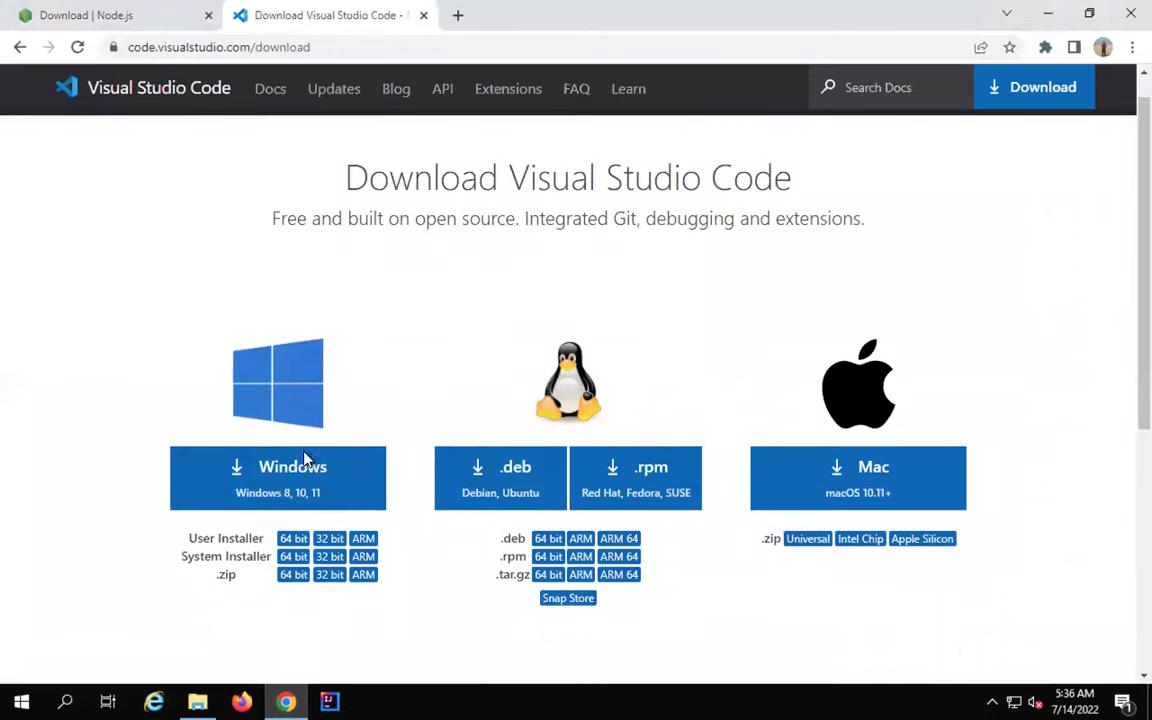
# - Download the 64-bit Windows System Installer of Visual Studio Code
pyautogui.scroll(-1, 307, 460)
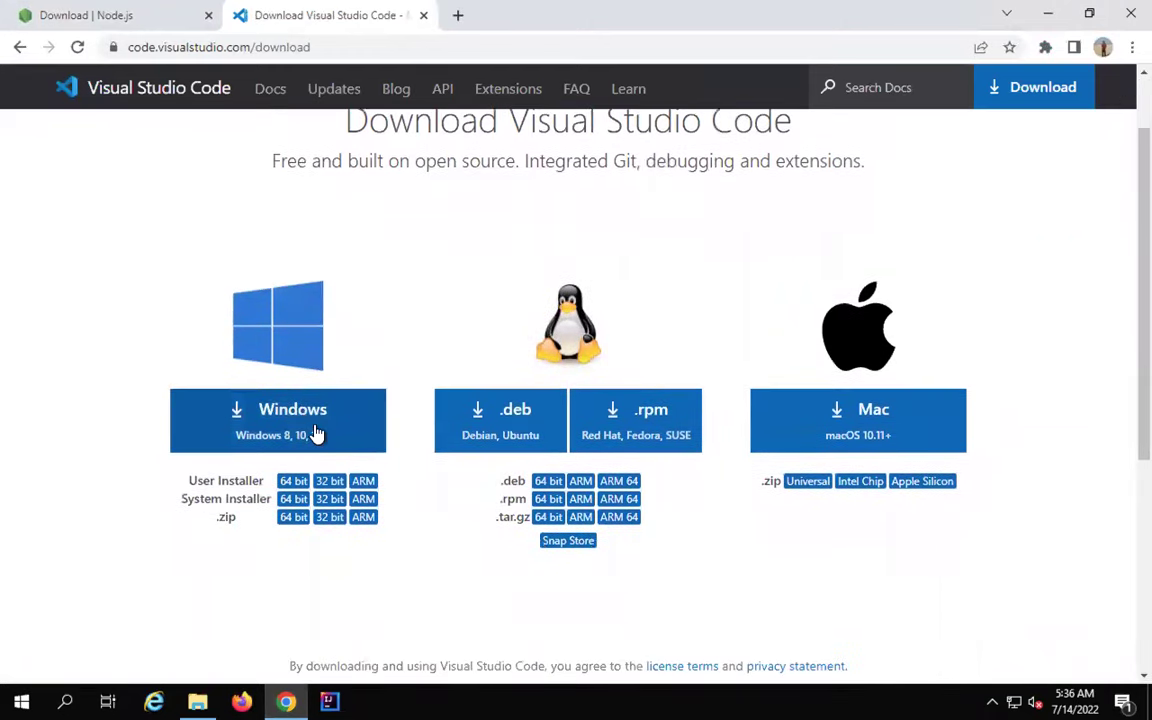
pyautogui.scroll(-1, 316, 430)
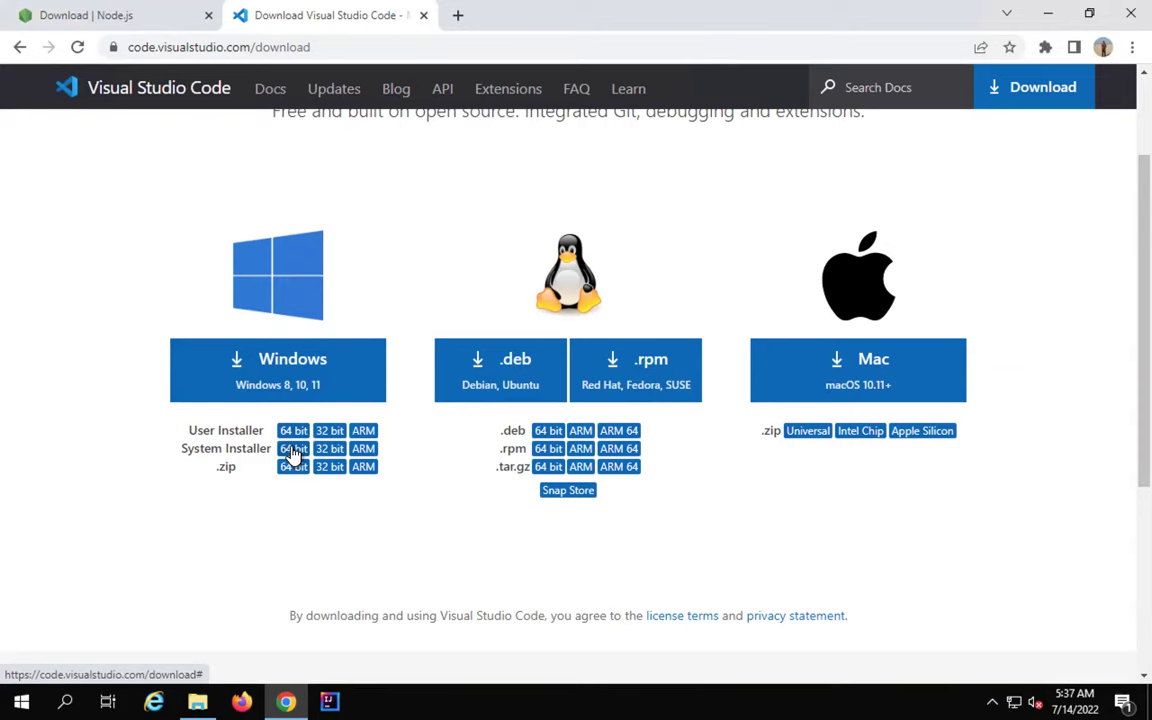
pyautogui.scroll(-1, 293, 455)
pyautogui.click(291, 422)
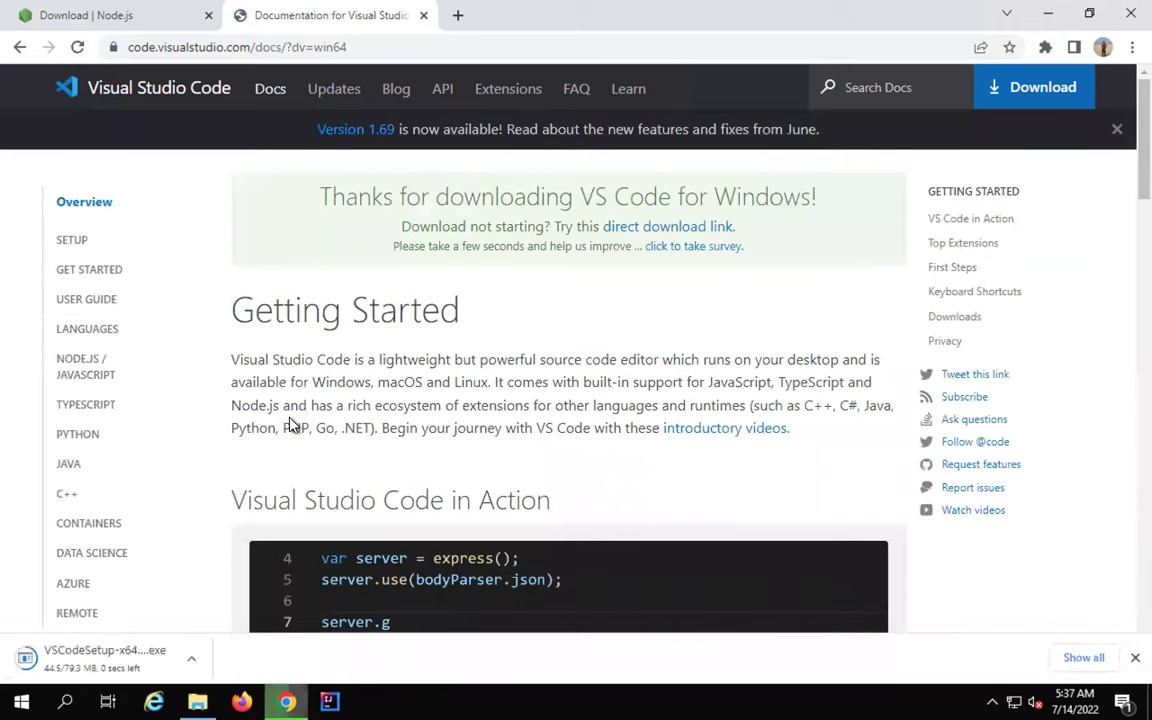
# - Show the downloaded VSCodeSetup-x64-1.69.1.exe in its folder and launch the installer
pyautogui.click(191, 659)
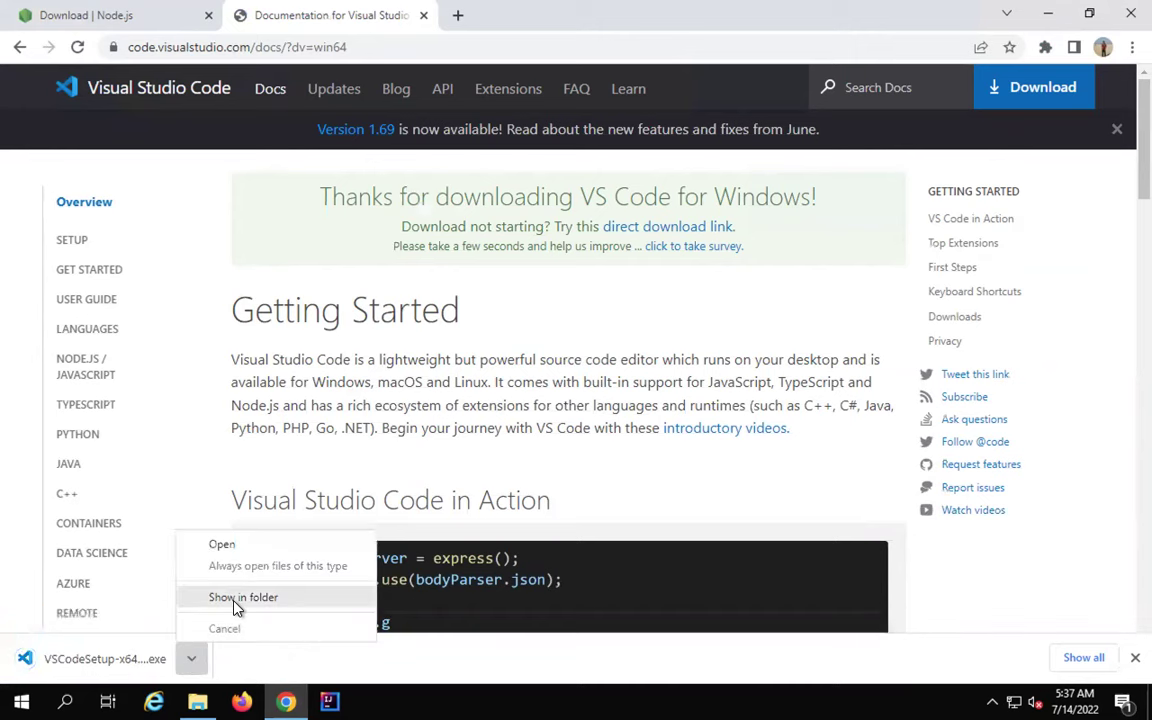
pyautogui.click(237, 606)
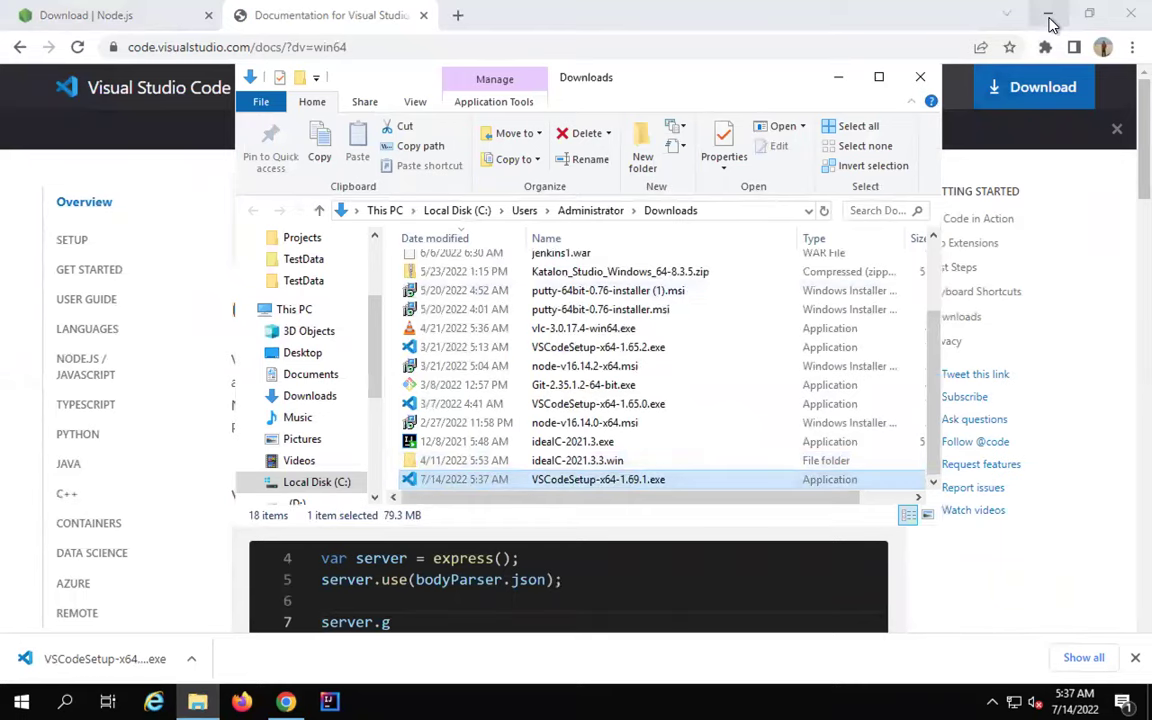
pyautogui.click(838, 77)
pyautogui.click(840, 78)
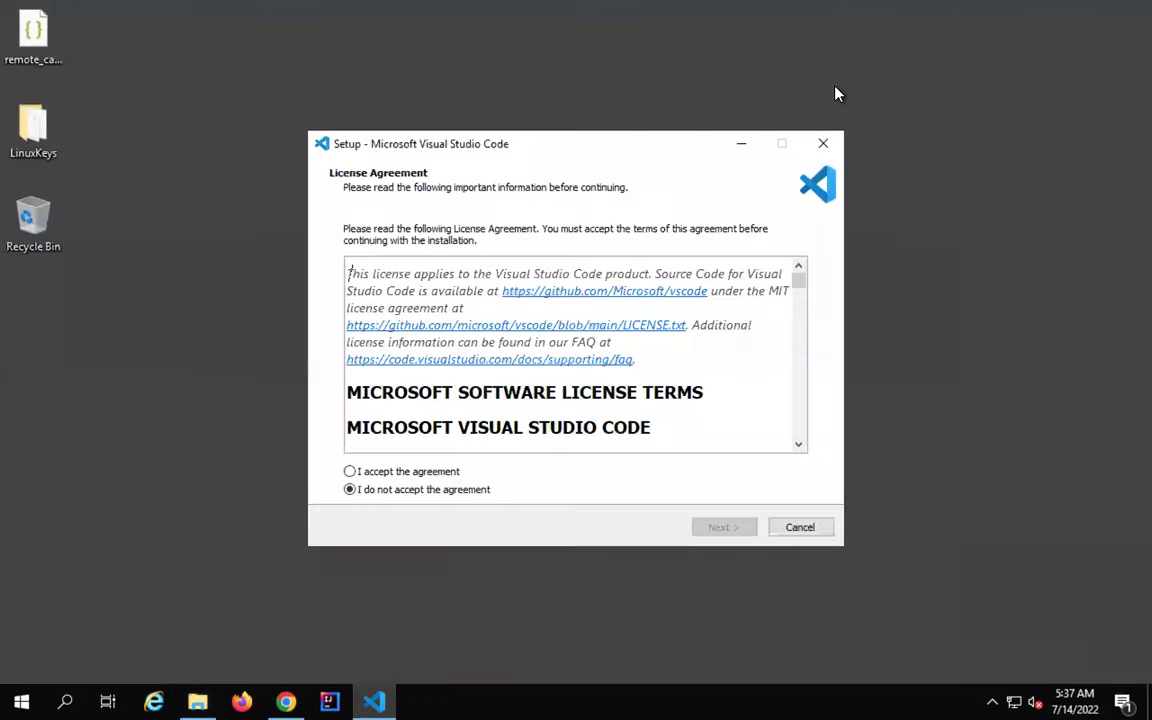
# - Accept the license agreement, keep the default additional tasks up to the Ready to Install page, and exit Setup without installing
pyautogui.click(441, 474)
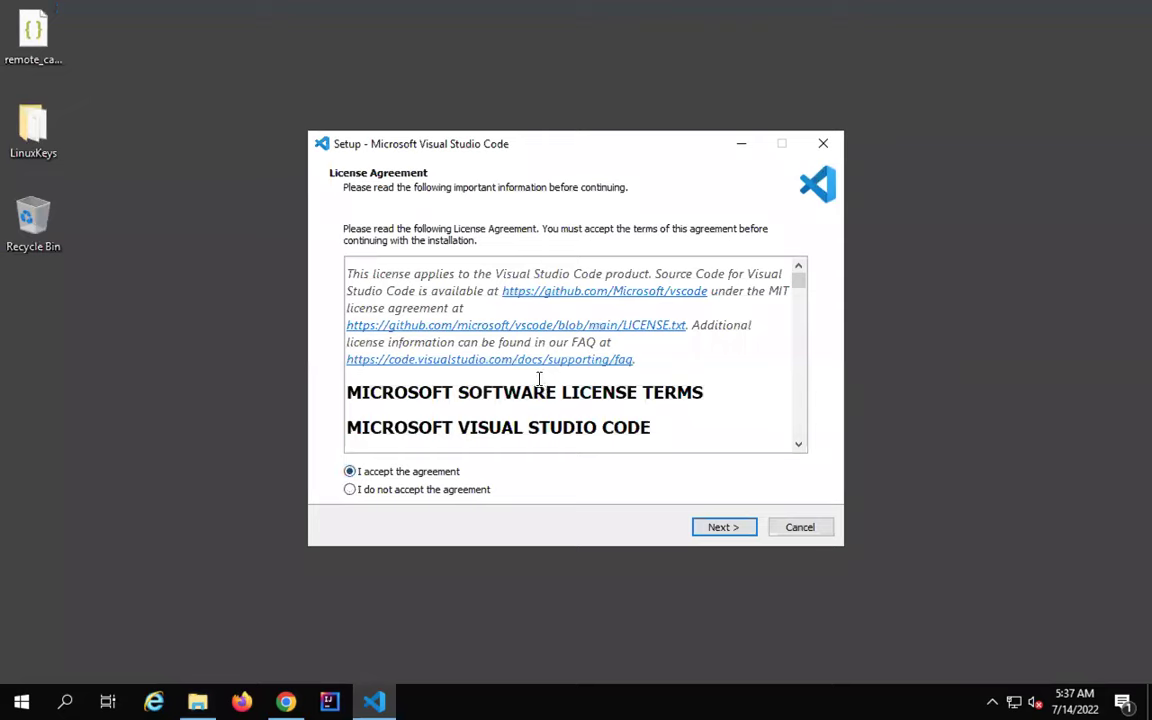
pyautogui.scroll(-5, 540, 378)
pyautogui.scroll(-10, 540, 380)
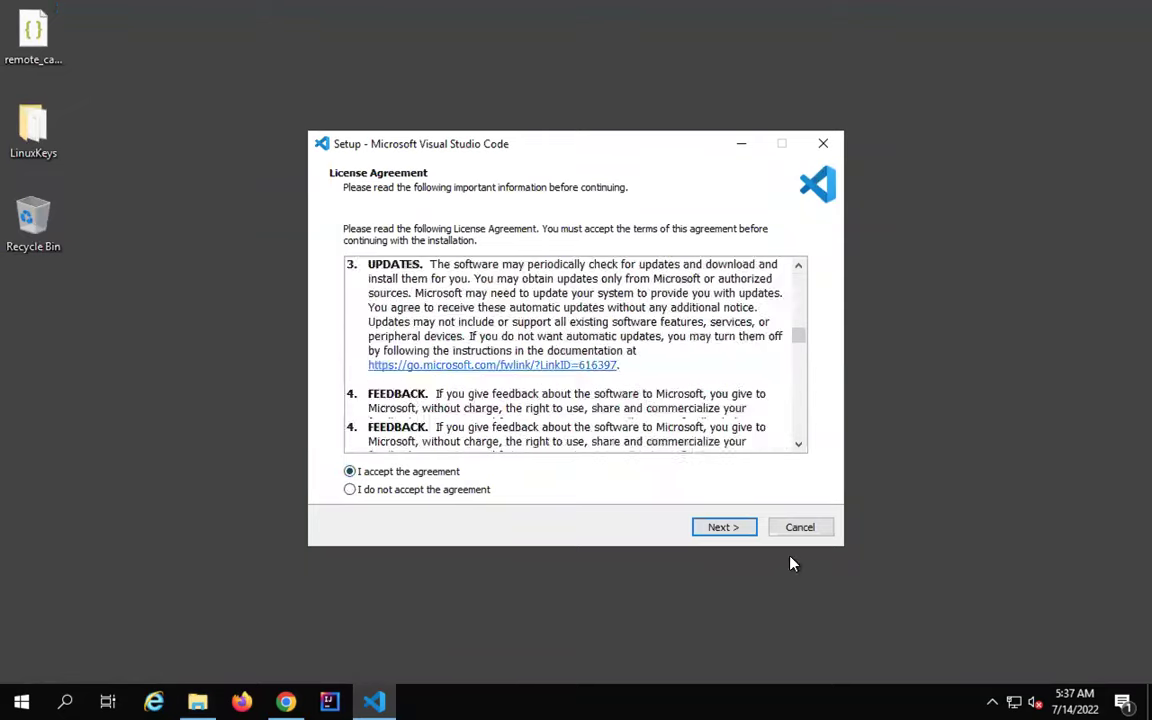
pyautogui.click(729, 530)
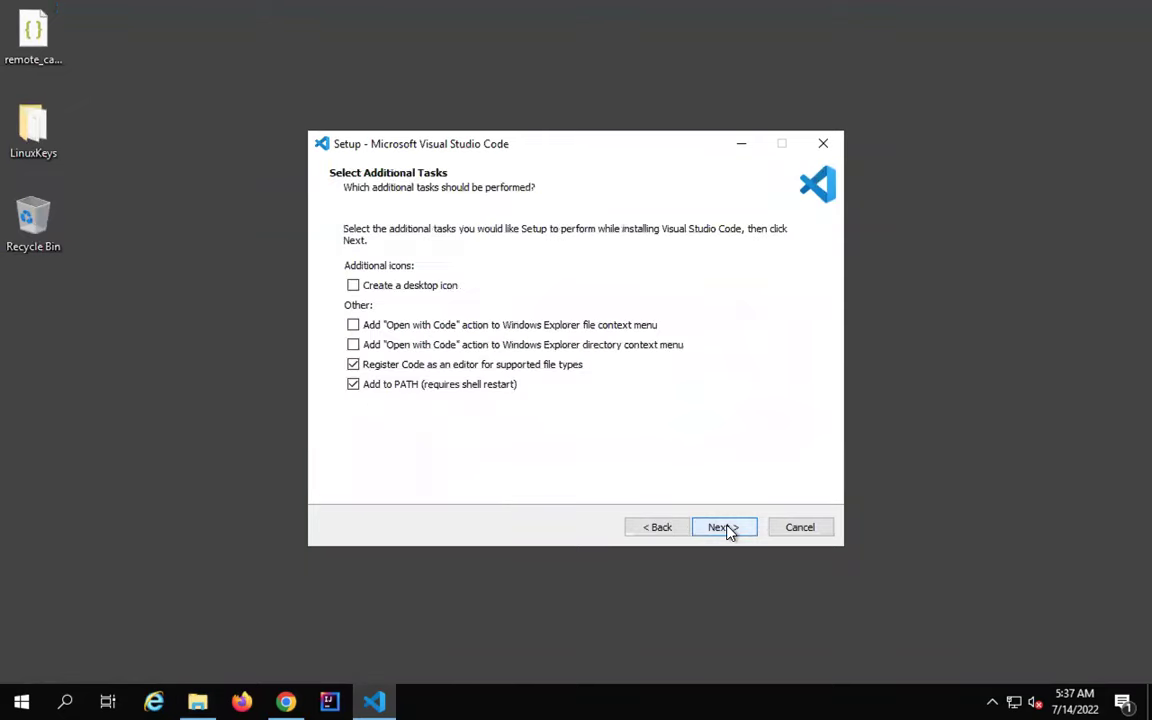
pyautogui.click(724, 528)
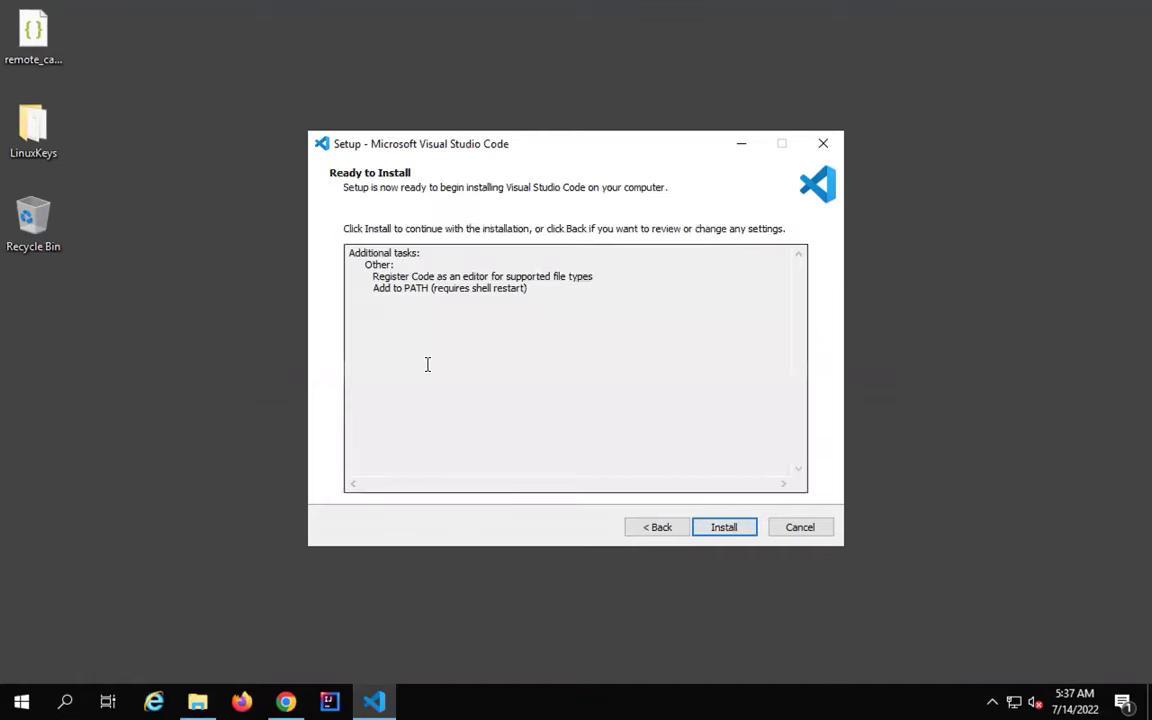
pyautogui.click(720, 530)
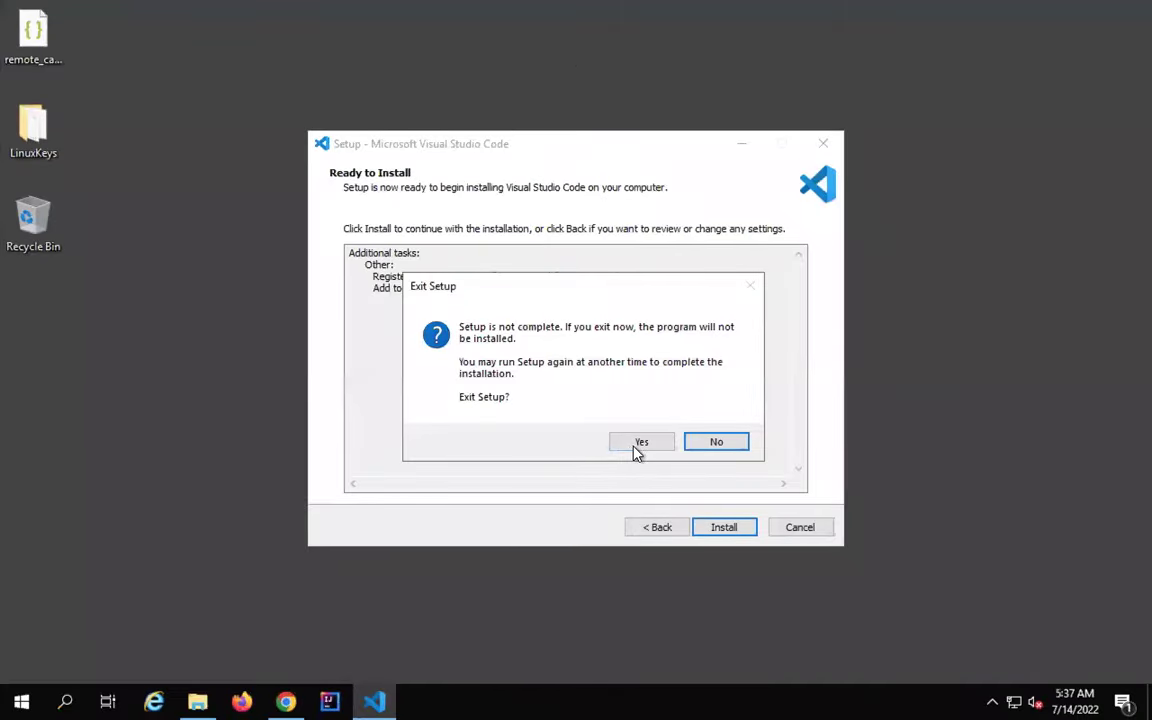
pyautogui.click(638, 448)
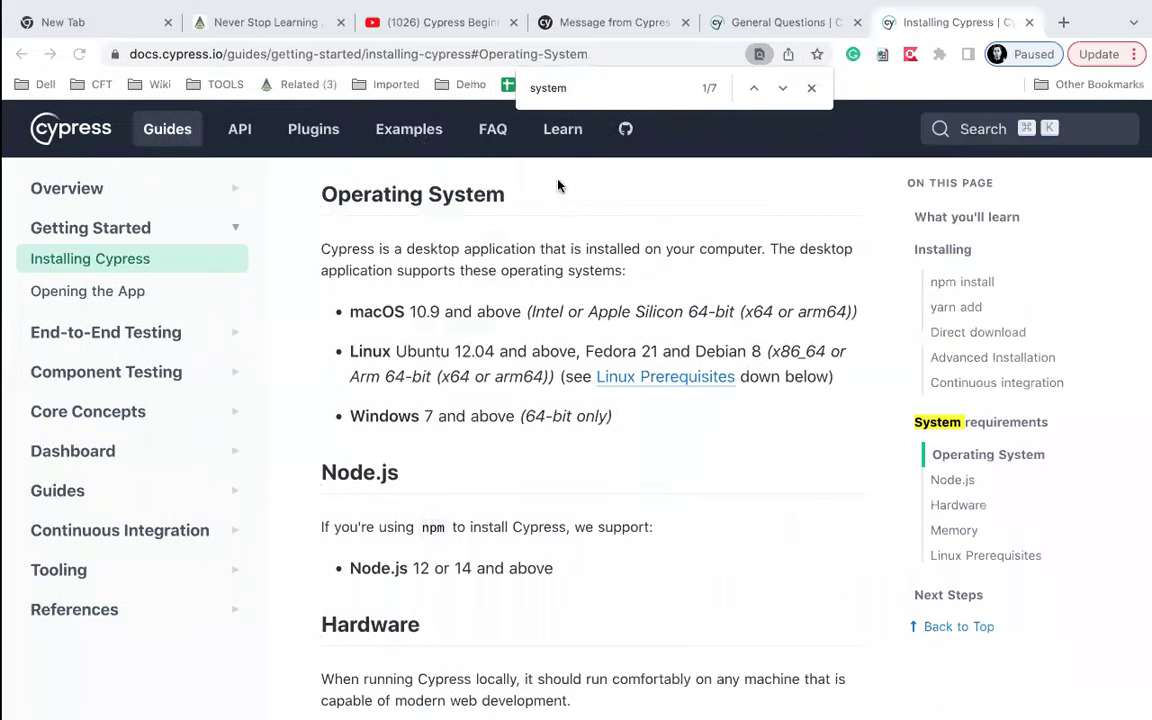
# - Open the Visual Studio Code playlist from the IDE & Editors section of the automationstepbystep.com website
pyautogui.click(255, 26)
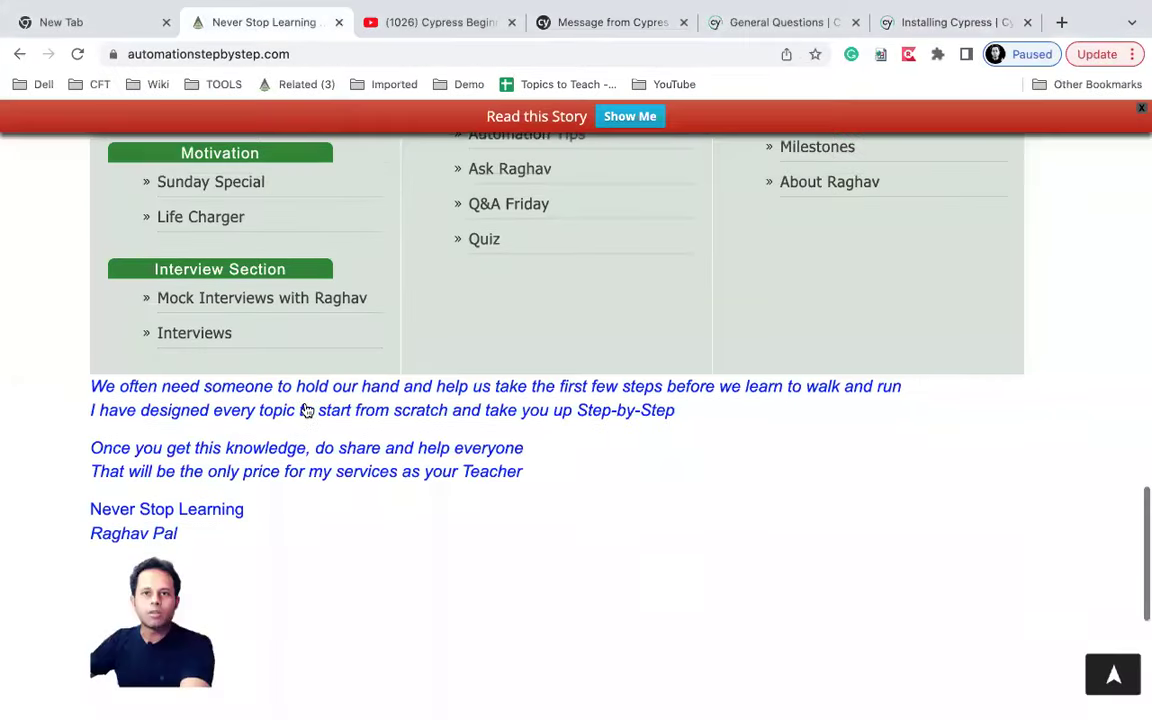
pyautogui.scroll(20, 305, 410)
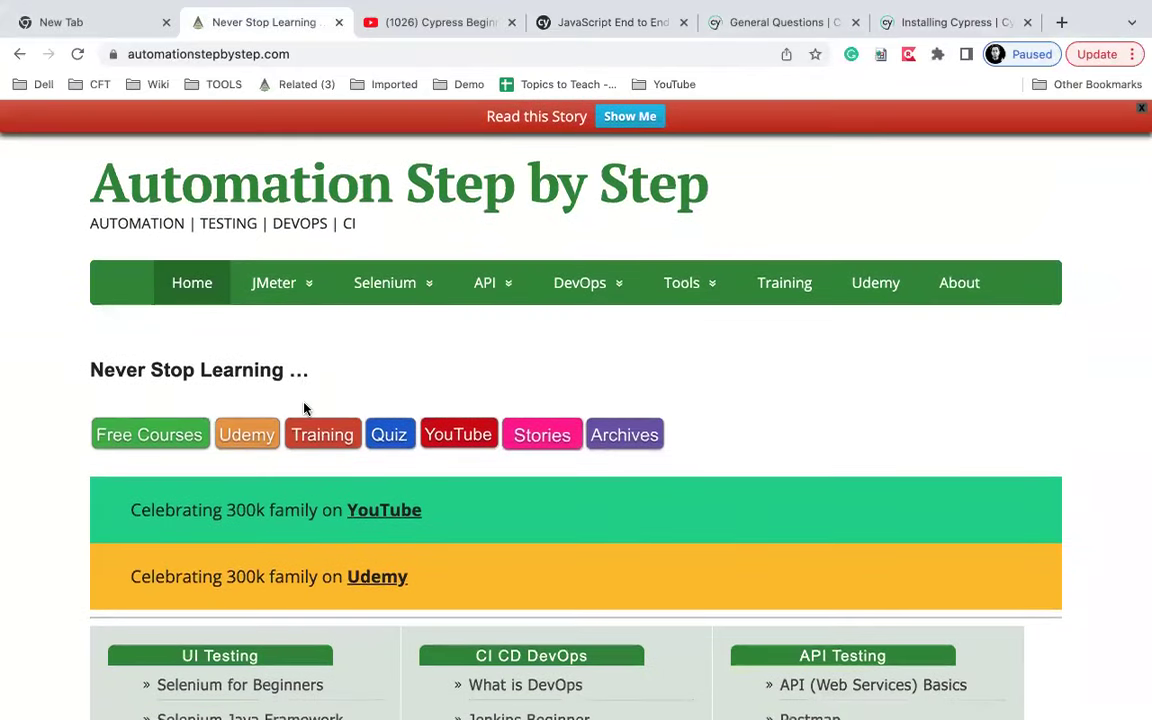
pyautogui.scroll(-4, 305, 410)
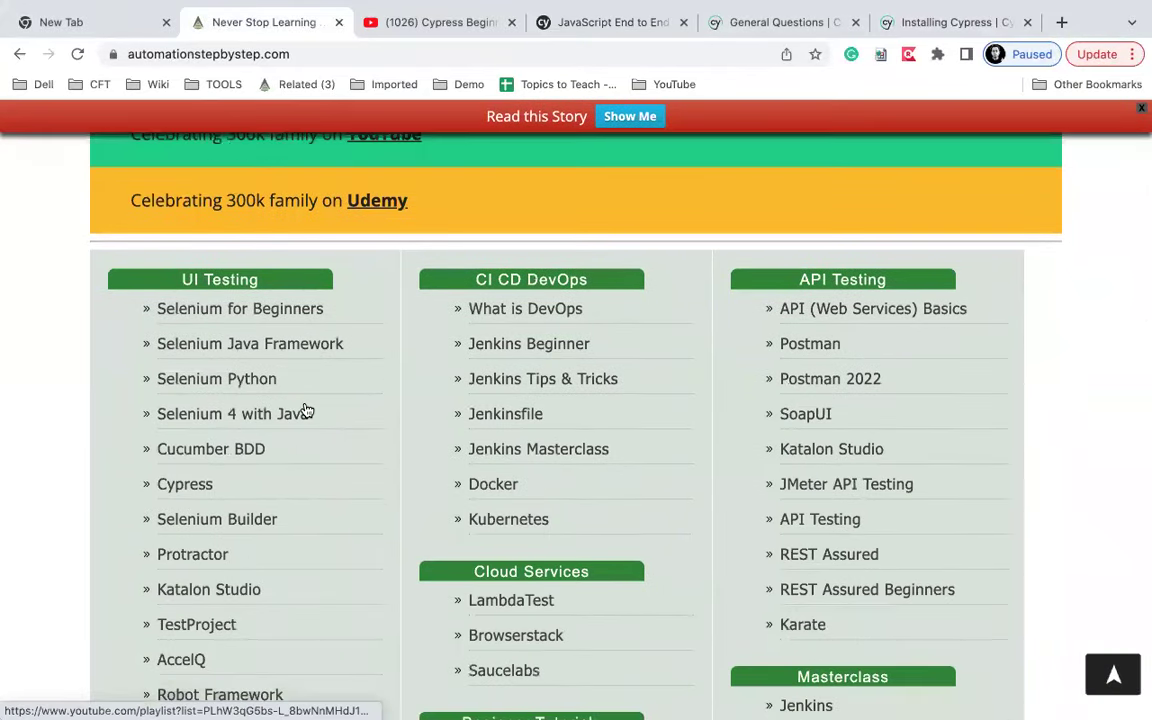
pyautogui.scroll(-4, 305, 410)
pyautogui.scroll(-4, 305, 408)
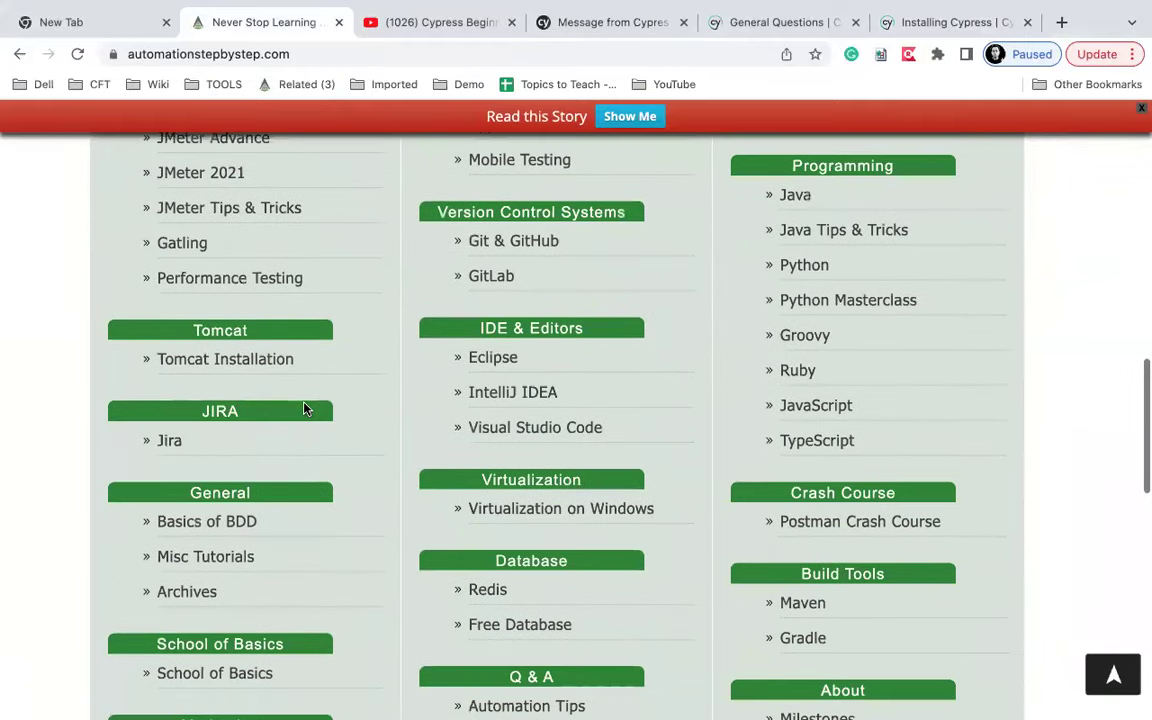
pyautogui.moveTo(443, 312); pyautogui.dragTo(662, 455)
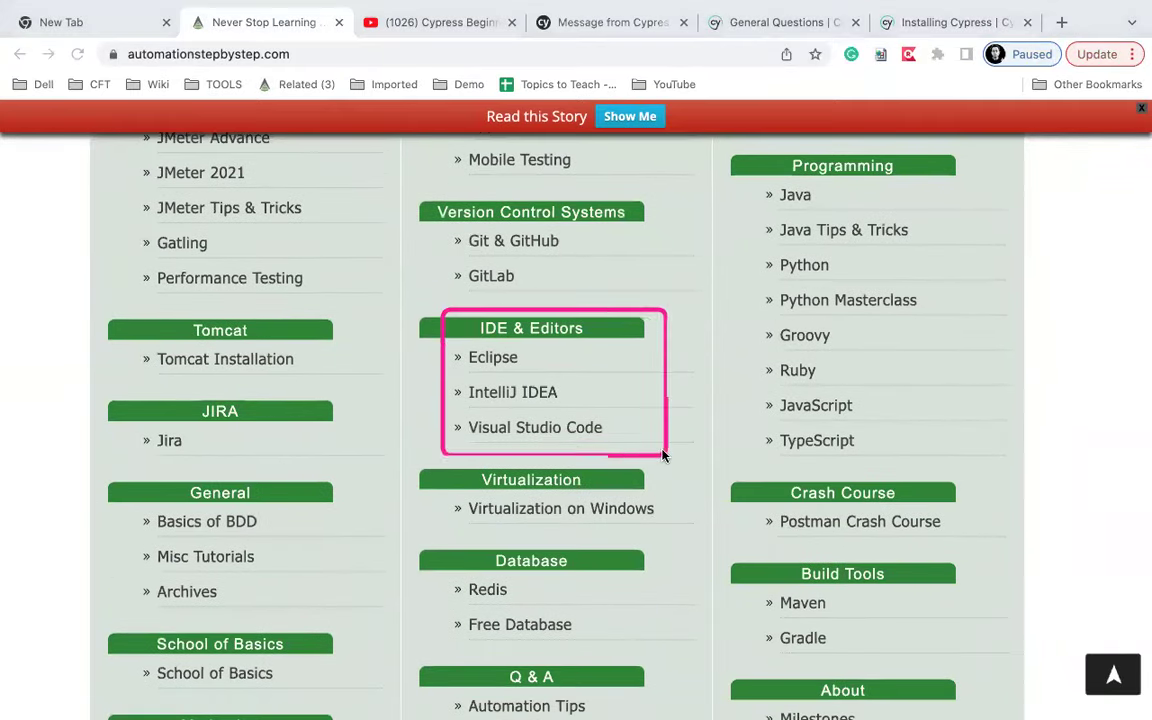
pyautogui.moveTo(441, 417); pyautogui.dragTo(652, 453)
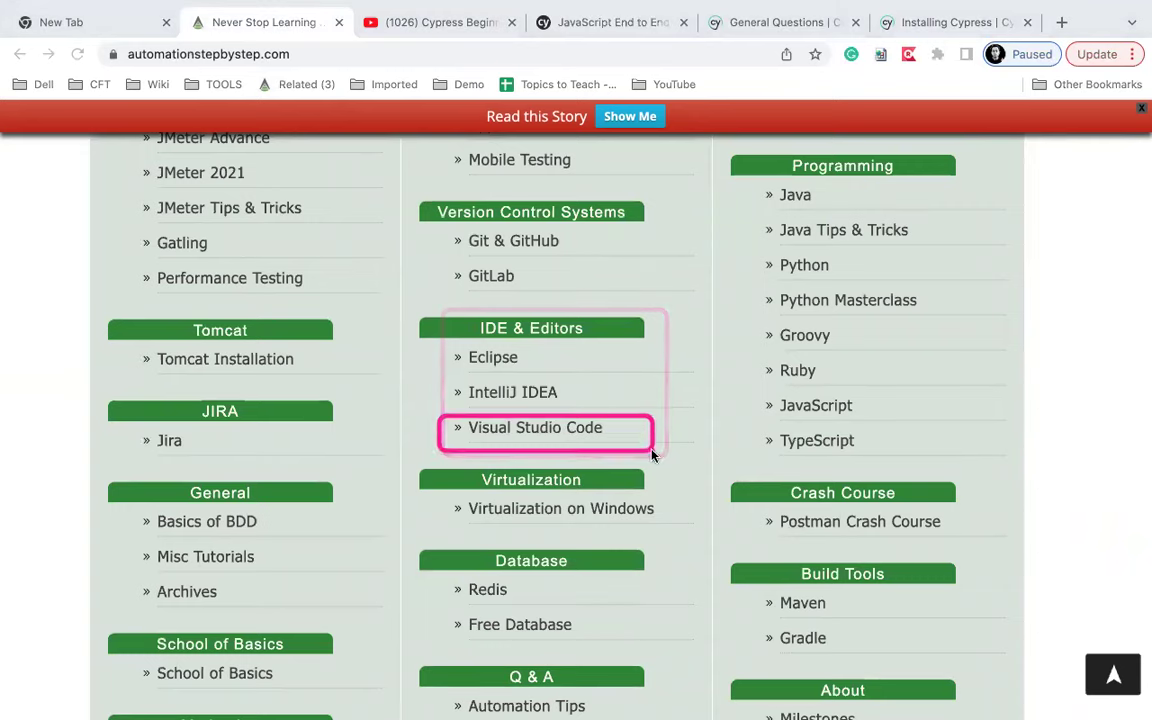
pyautogui.click(566, 440)
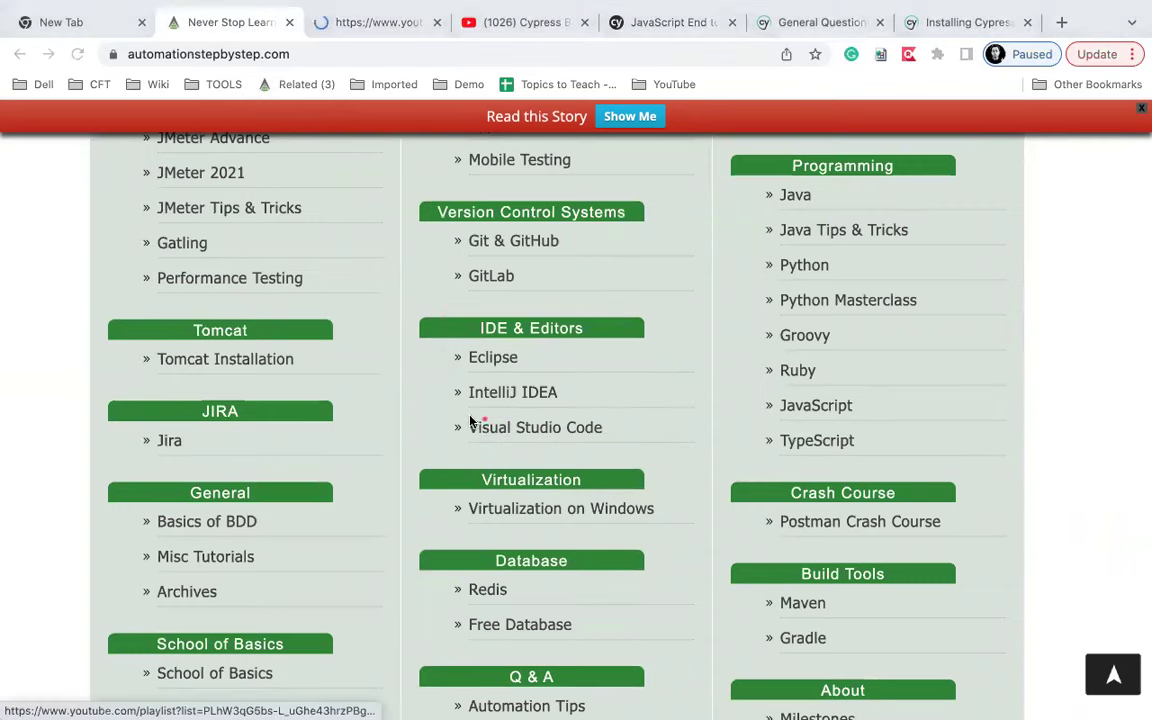
pyautogui.moveTo(433, 407); pyautogui.dragTo(632, 452)
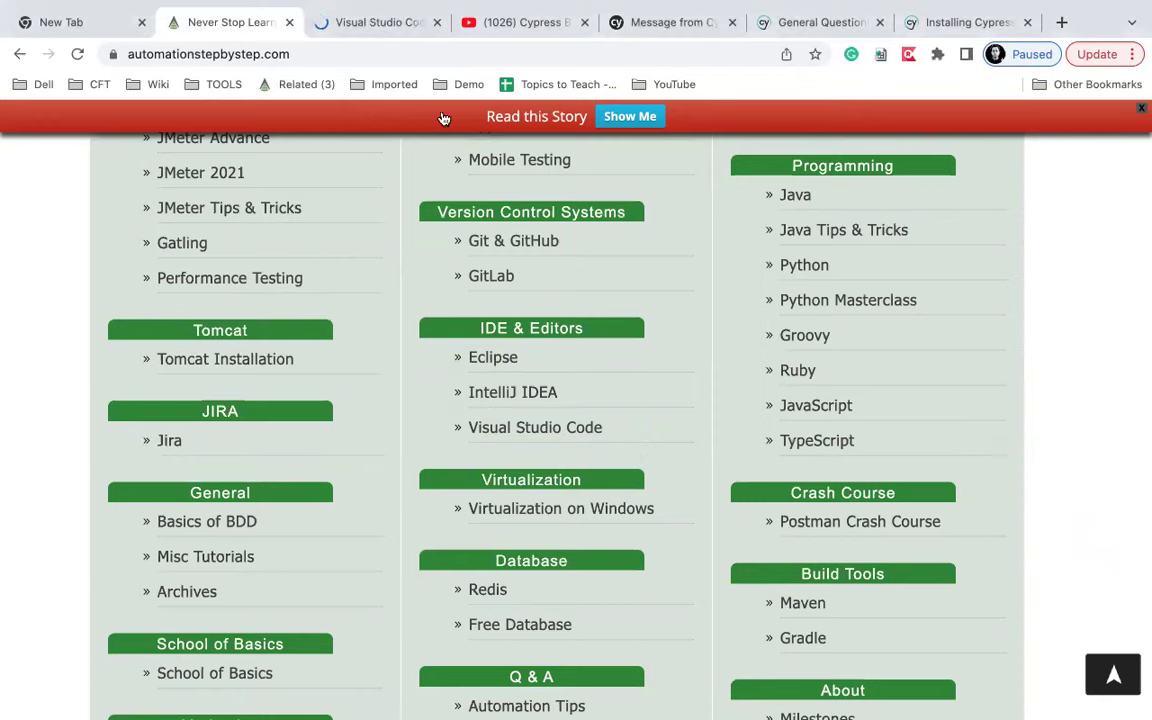
pyautogui.click(368, 24)
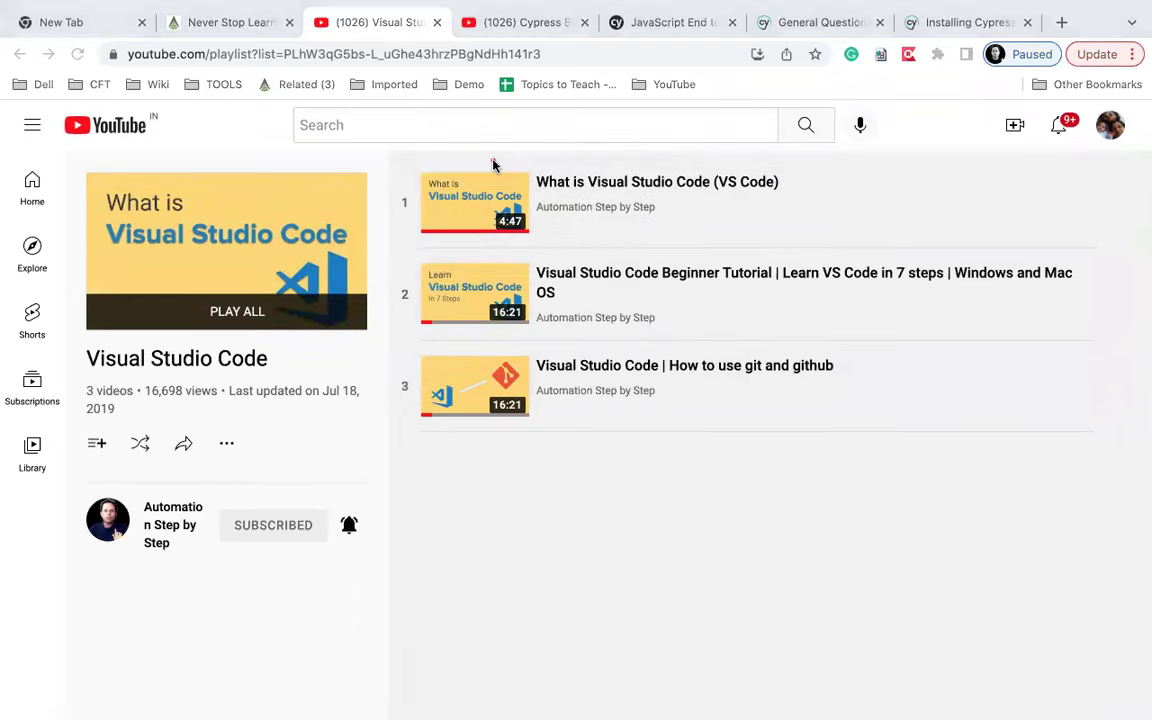
pyautogui.moveTo(494, 162); pyautogui.dragTo(849, 250)
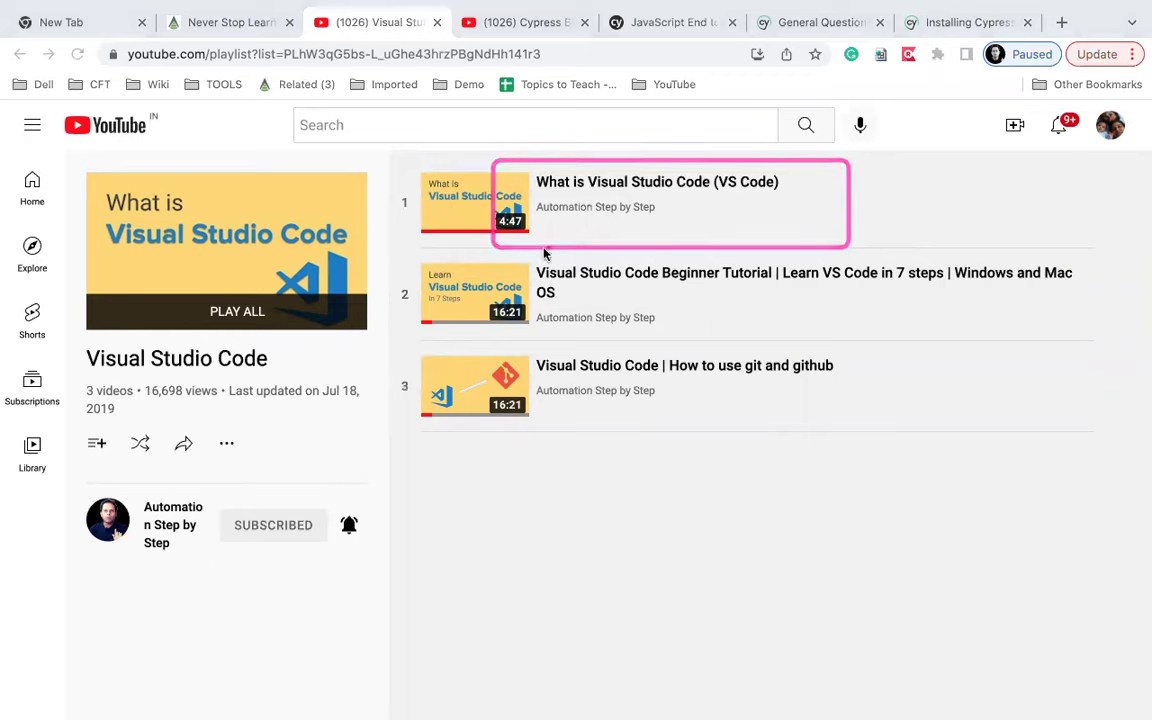
pyautogui.moveTo(509, 258)
pyautogui.mouseDown()
pyautogui.moveTo(854, 339)
pyautogui.moveTo(1089, 333)
pyautogui.mouseUp()
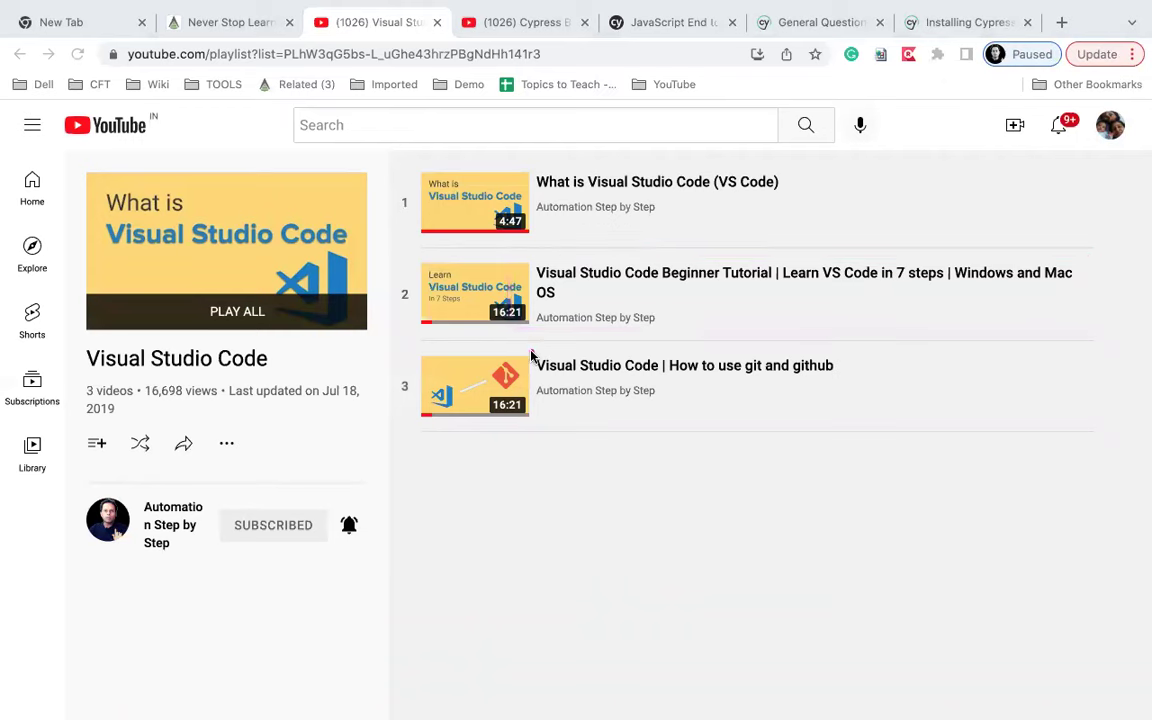
pyautogui.moveTo(571, 362); pyautogui.dragTo(864, 420)
pyautogui.moveTo(403, 167); pyautogui.dragTo(1108, 344)
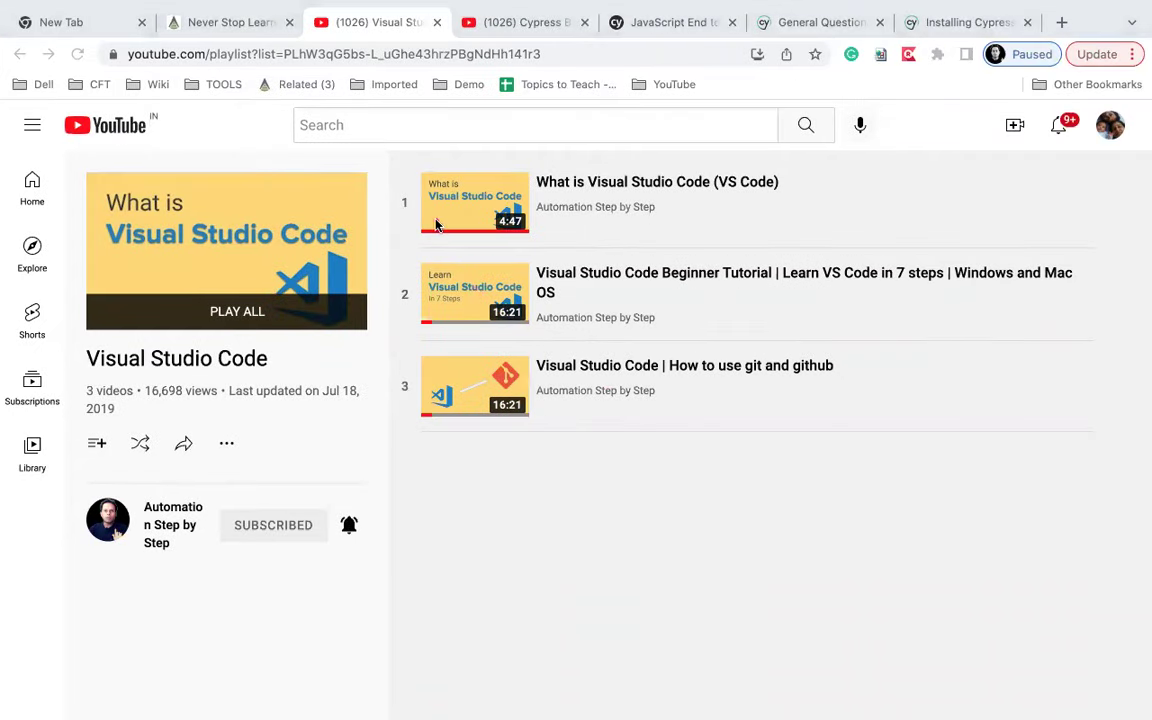
pyautogui.moveTo(406, 170)
pyautogui.mouseDown()
pyautogui.moveTo(977, 365)
pyautogui.moveTo(1090, 345)
pyautogui.mouseUp()
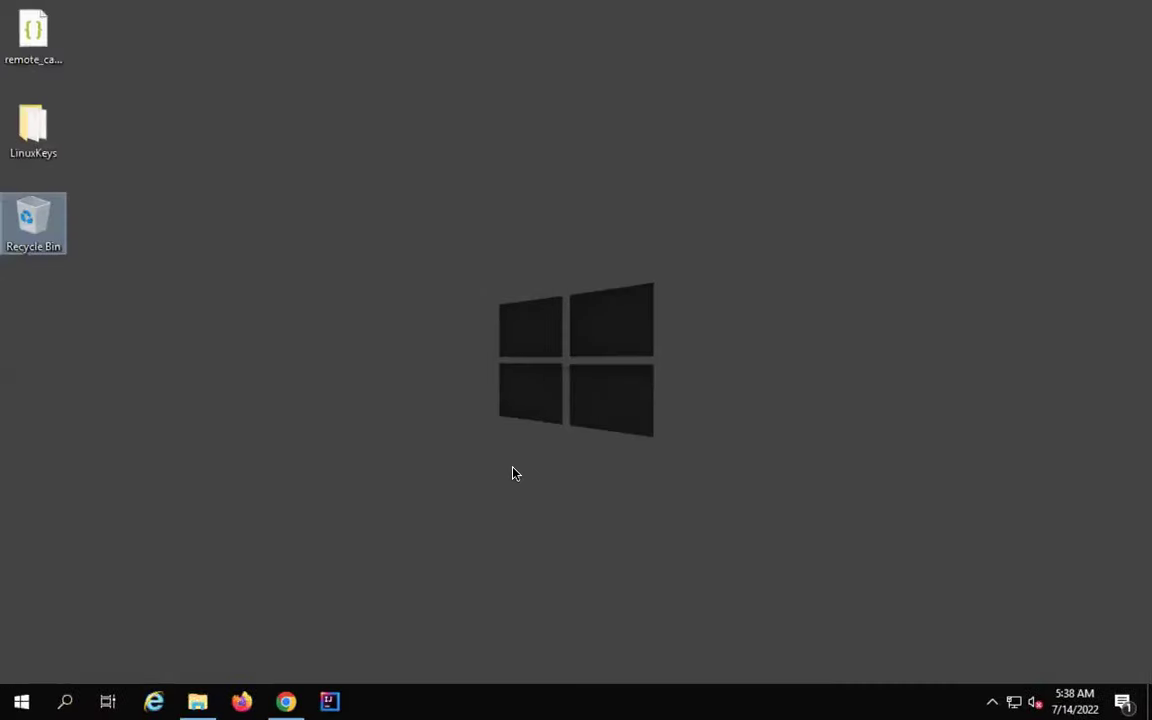
# - Search Windows for "visual" and launch Visual Studio Code
pyautogui.press('super')
pyautogui.write('vs')
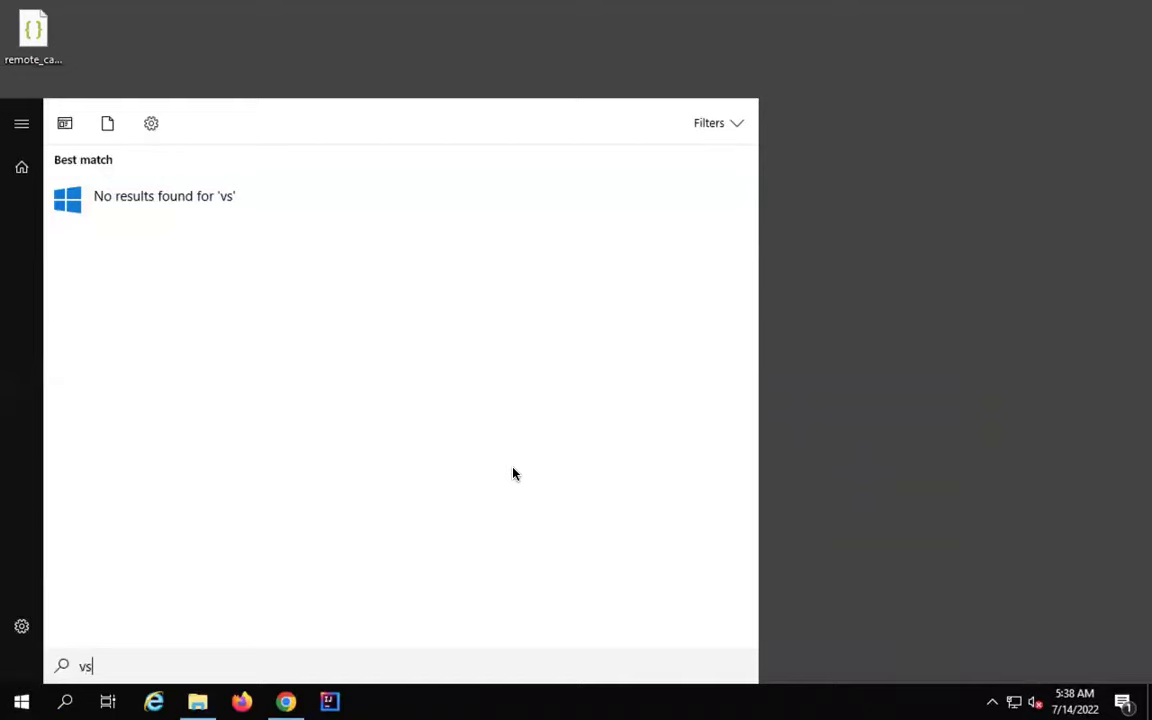
pyautogui.press('BackSpace')
pyautogui.write('isual')
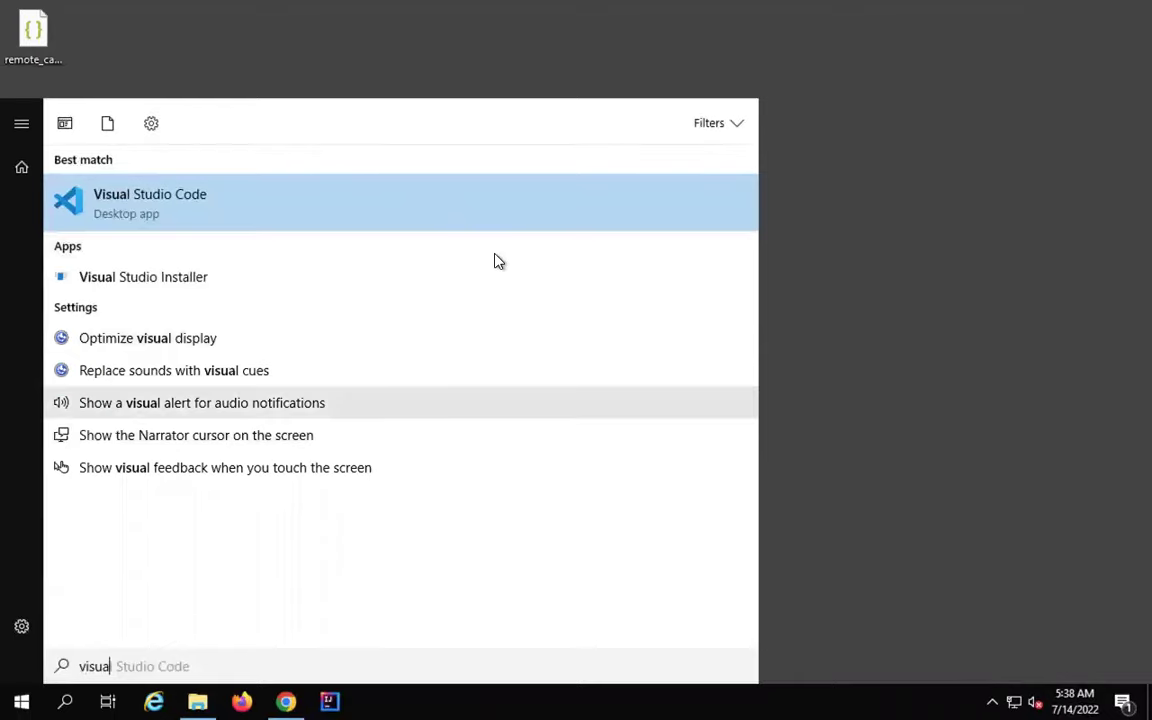
pyautogui.click(960, 675)
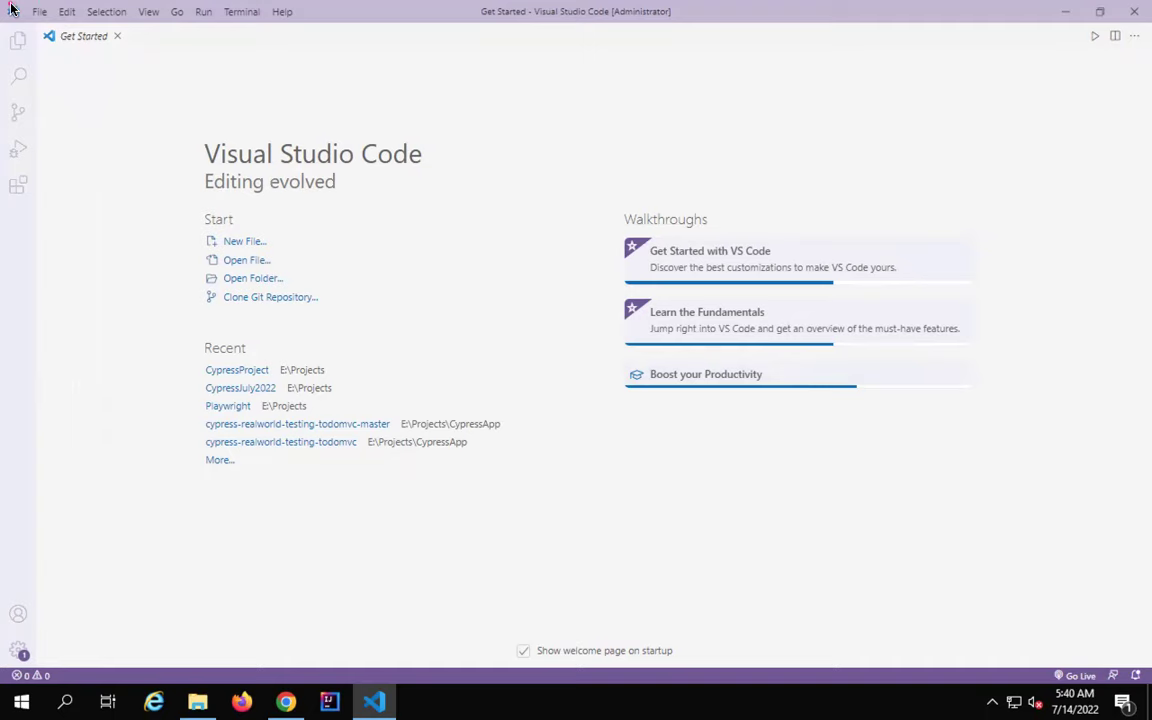
pyautogui.moveTo(5, 28)
pyautogui.mouseDown()
pyautogui.moveTo(8, 210)
pyautogui.moveTo(38, 234)
pyautogui.mouseUp()
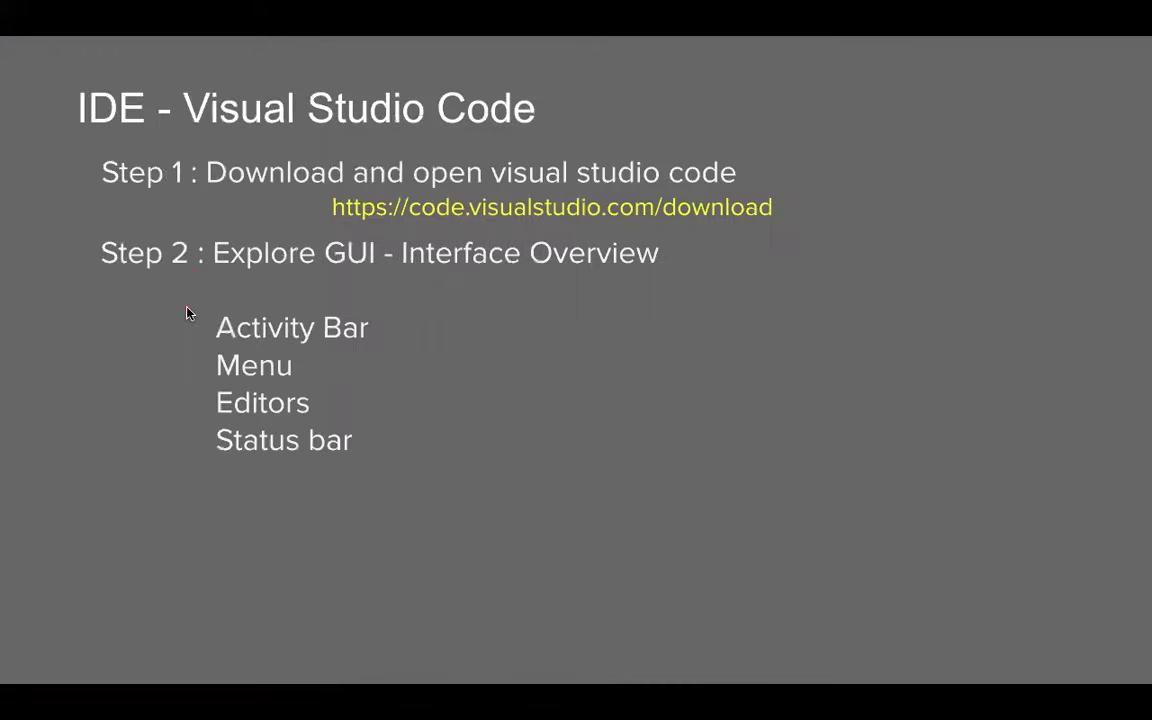
pyautogui.moveTo(187, 313); pyautogui.dragTo(378, 337)
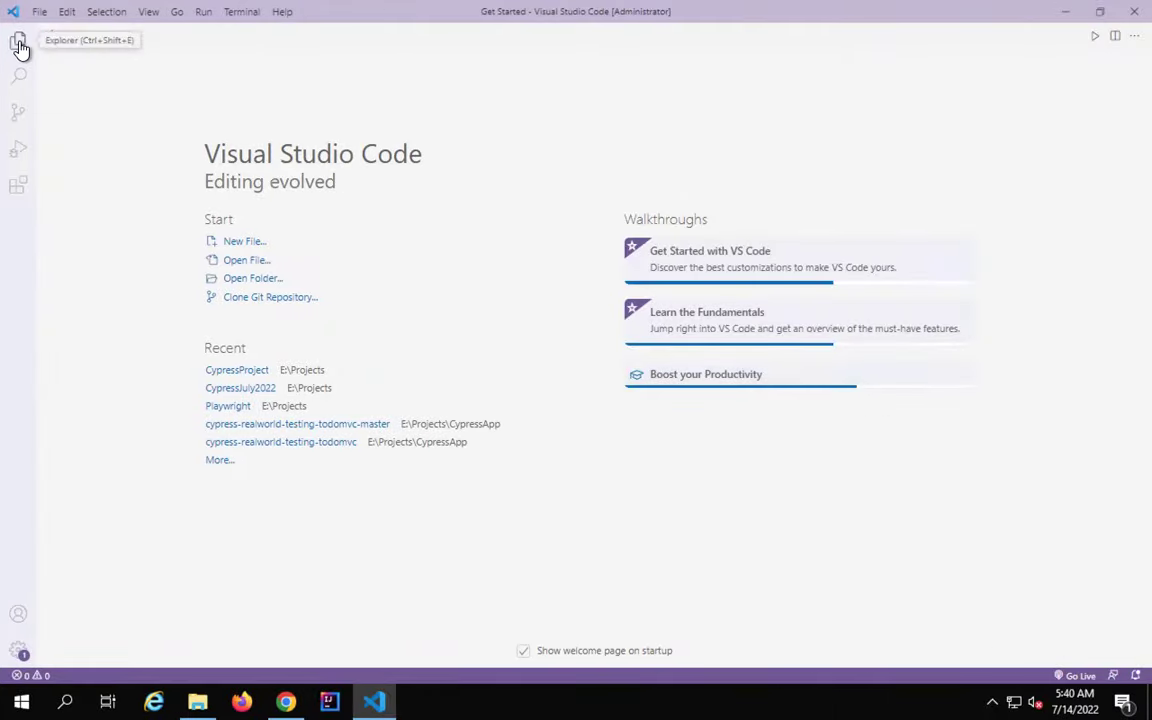
# - View the Explorer, Search, Source Control, Run and Debug, and Extensions views one after another, and close Visual Studio Code
pyautogui.click(20, 46)
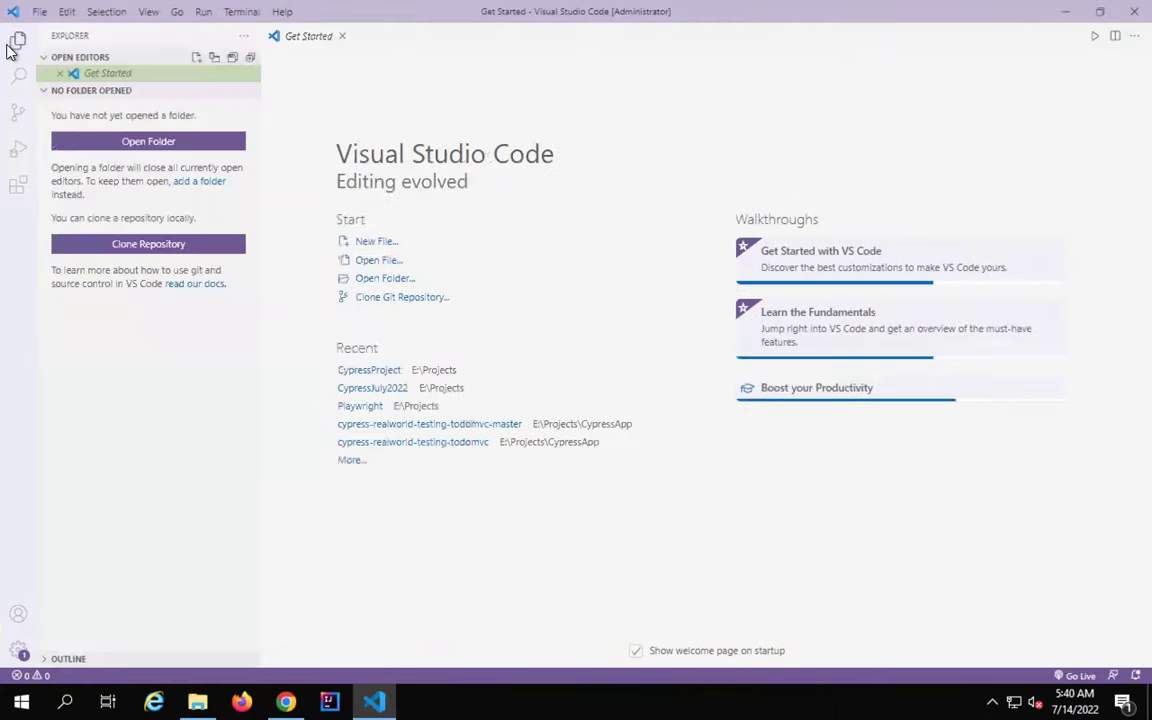
pyautogui.moveTo(72, 110)
pyautogui.mouseDown()
pyautogui.moveTo(222, 330)
pyautogui.moveTo(224, 260)
pyautogui.moveTo(224, 537)
pyautogui.moveTo(224, 478)
pyautogui.moveTo(229, 494)
pyautogui.mouseUp()
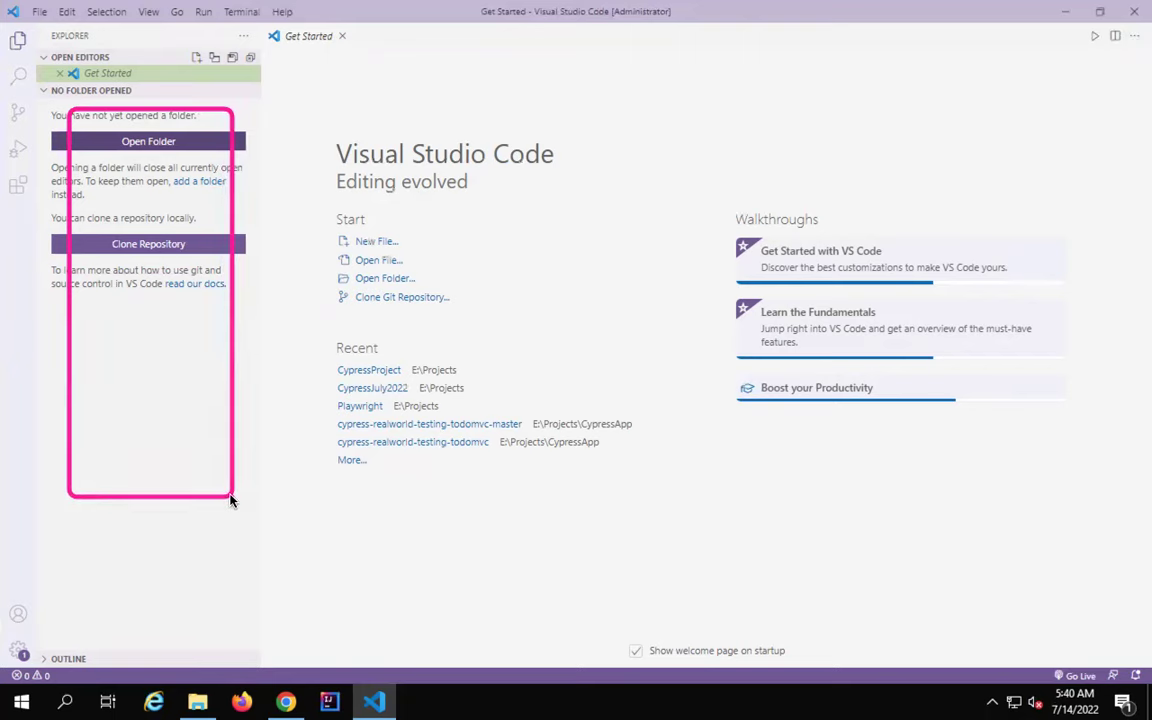
pyautogui.click(18, 80)
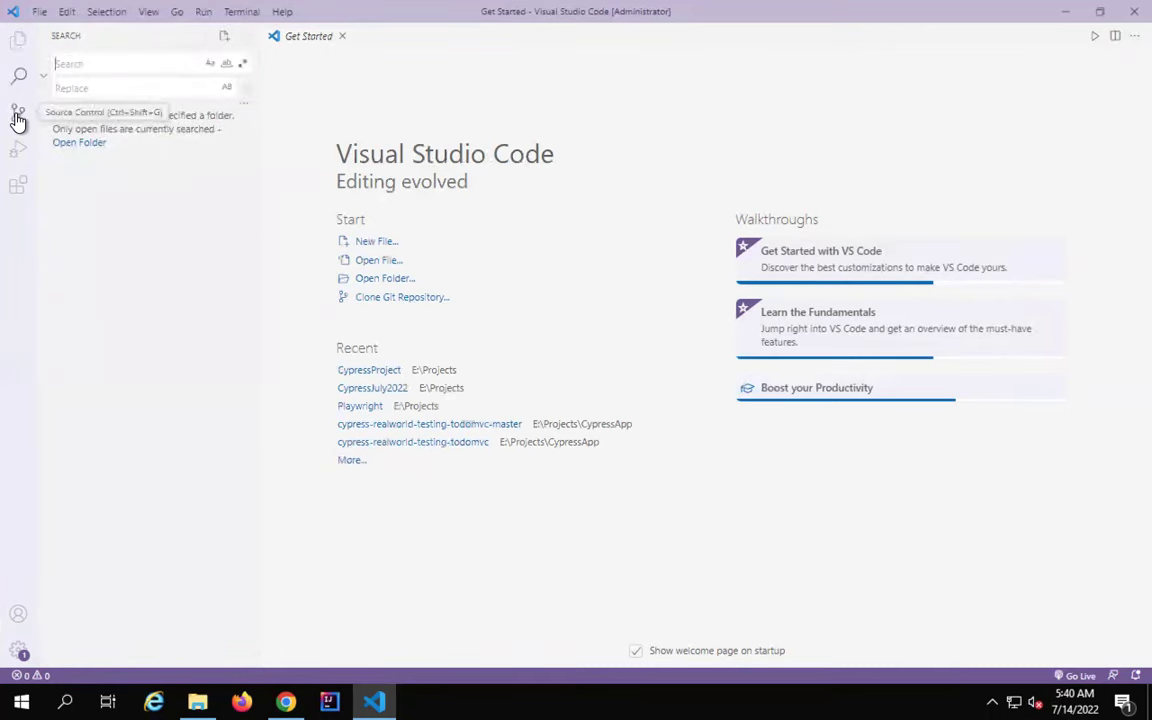
pyautogui.click(18, 115)
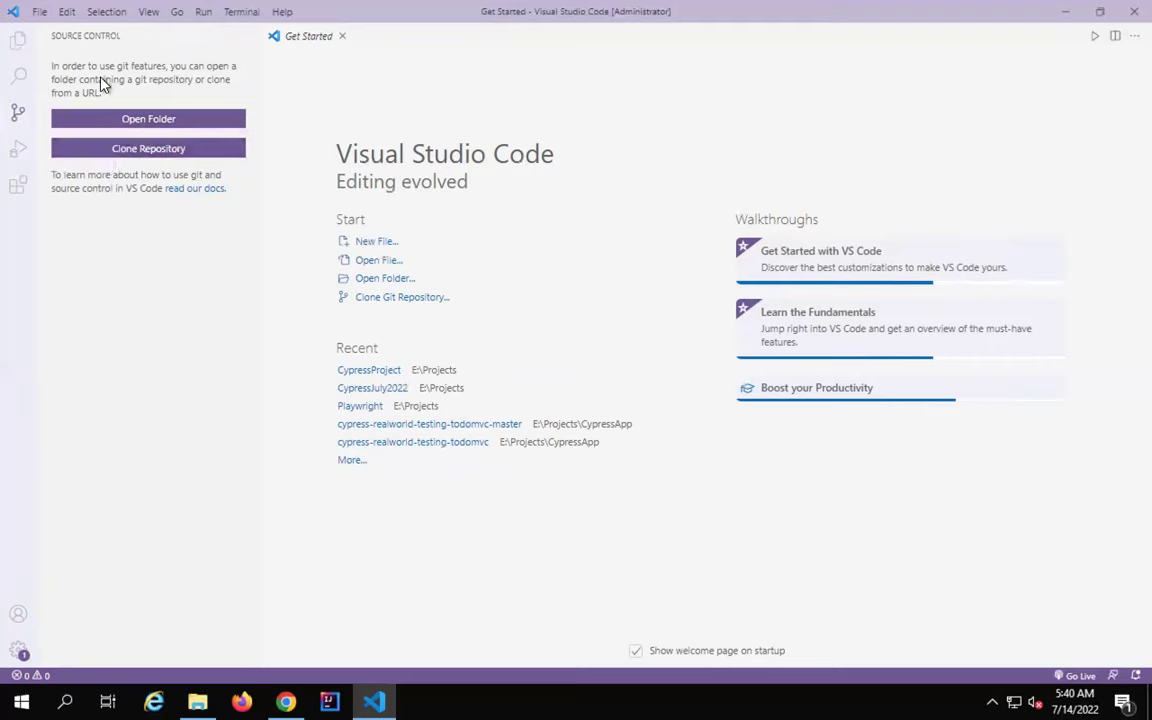
pyautogui.click(20, 153)
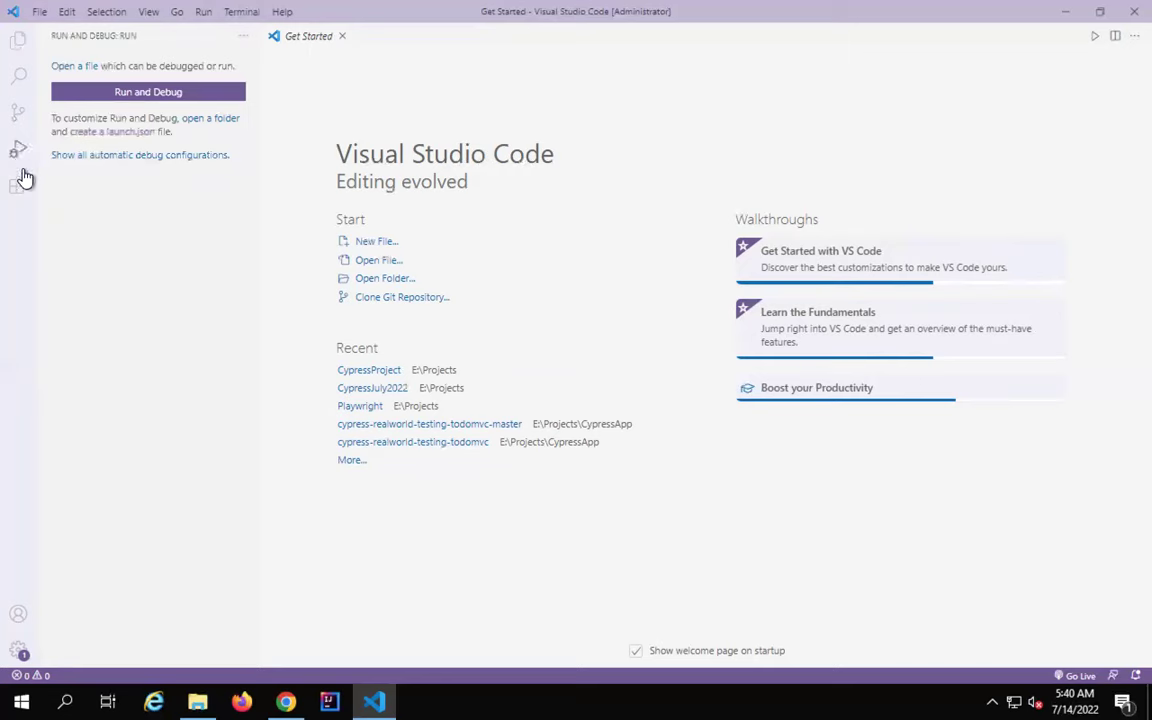
pyautogui.click(20, 188)
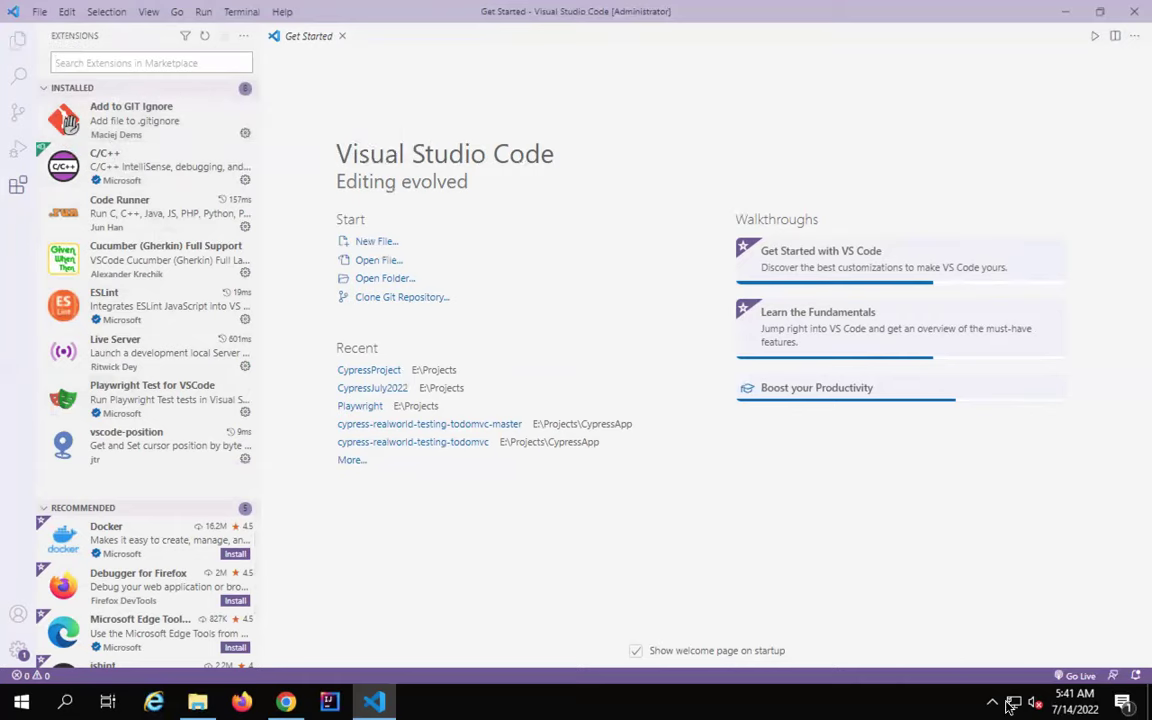
pyautogui.hotkey('alt', 'F4')
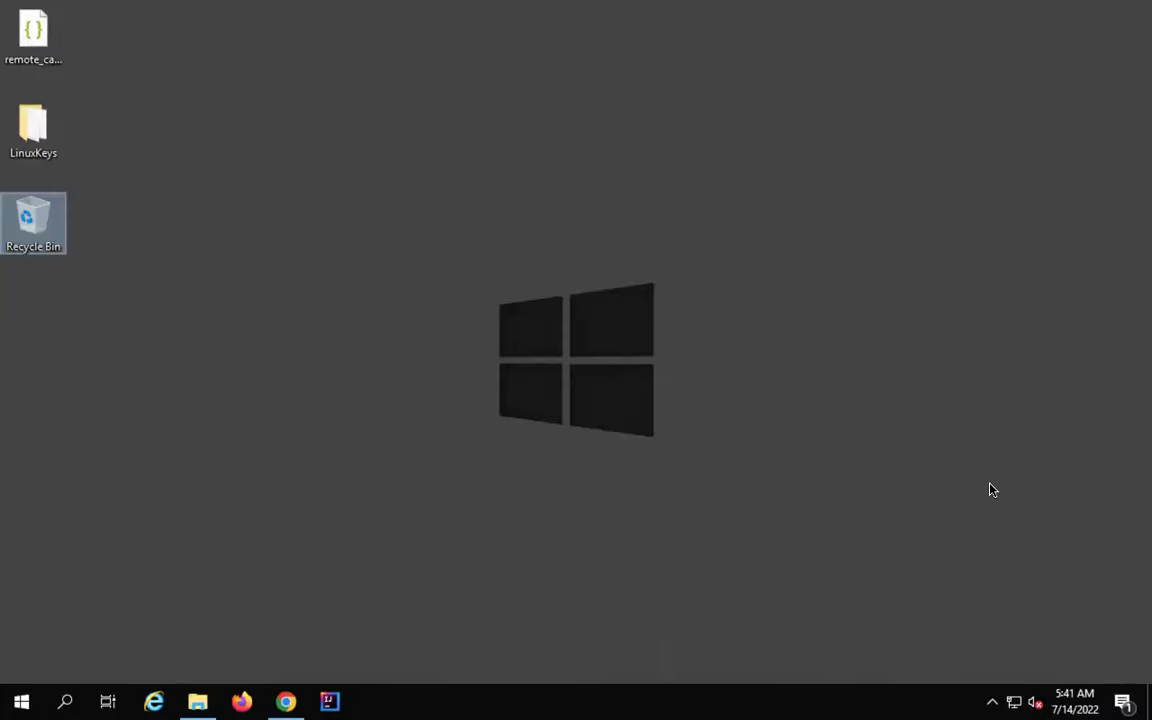
# - Search Windows for "c" and open Control Panel
pyautogui.press('super')
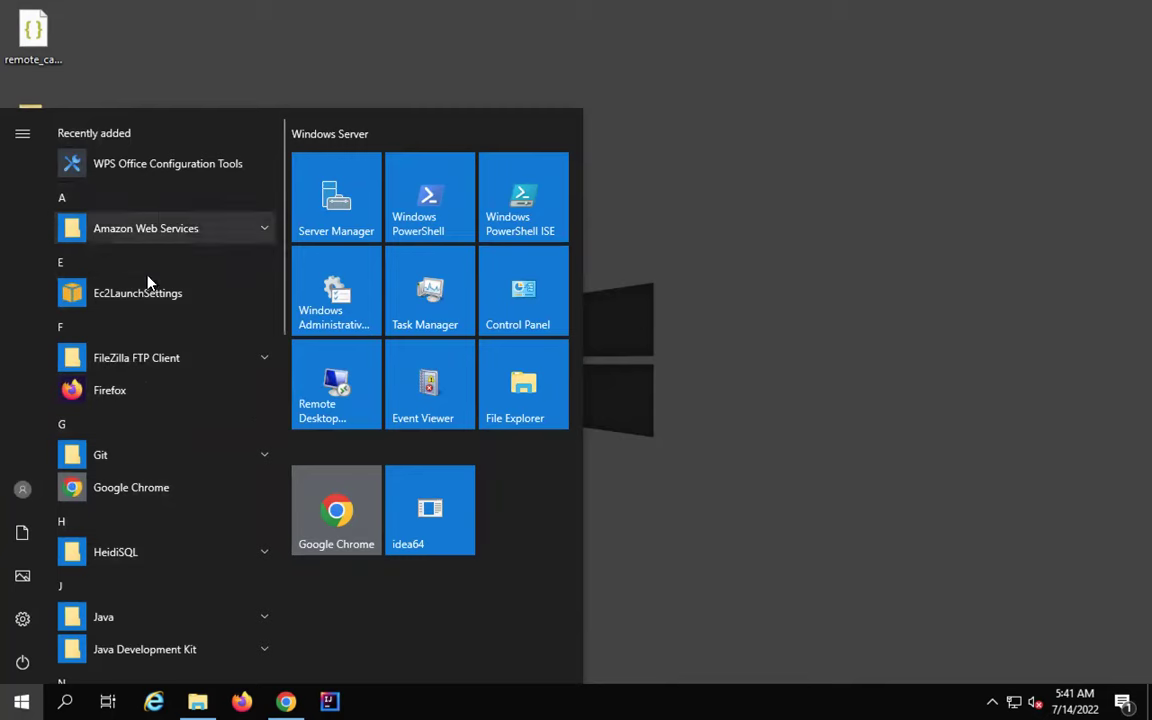
pyautogui.click(210, 65)
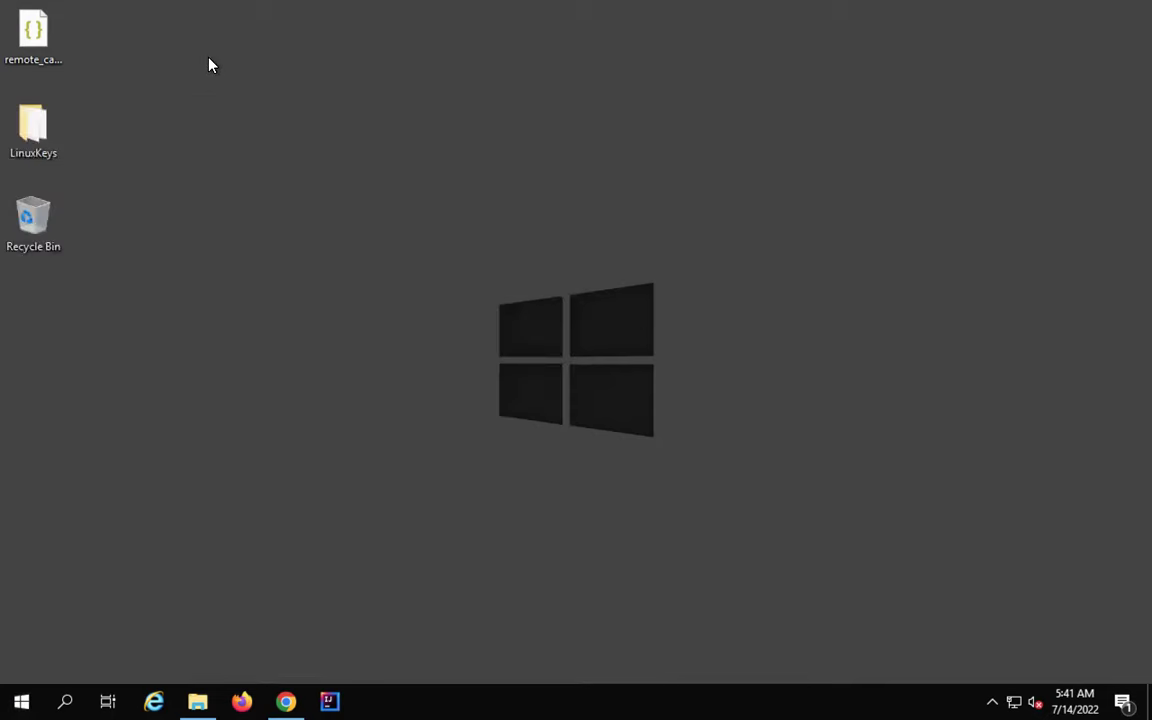
pyautogui.press('super')
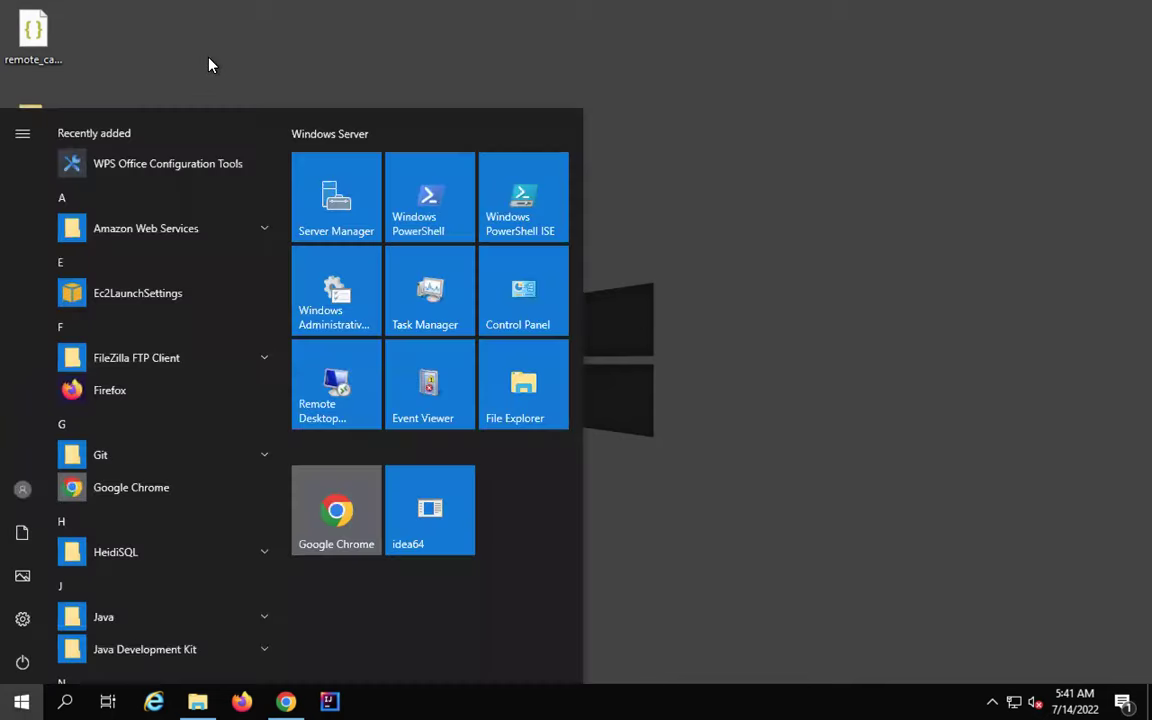
pyautogui.write('c')
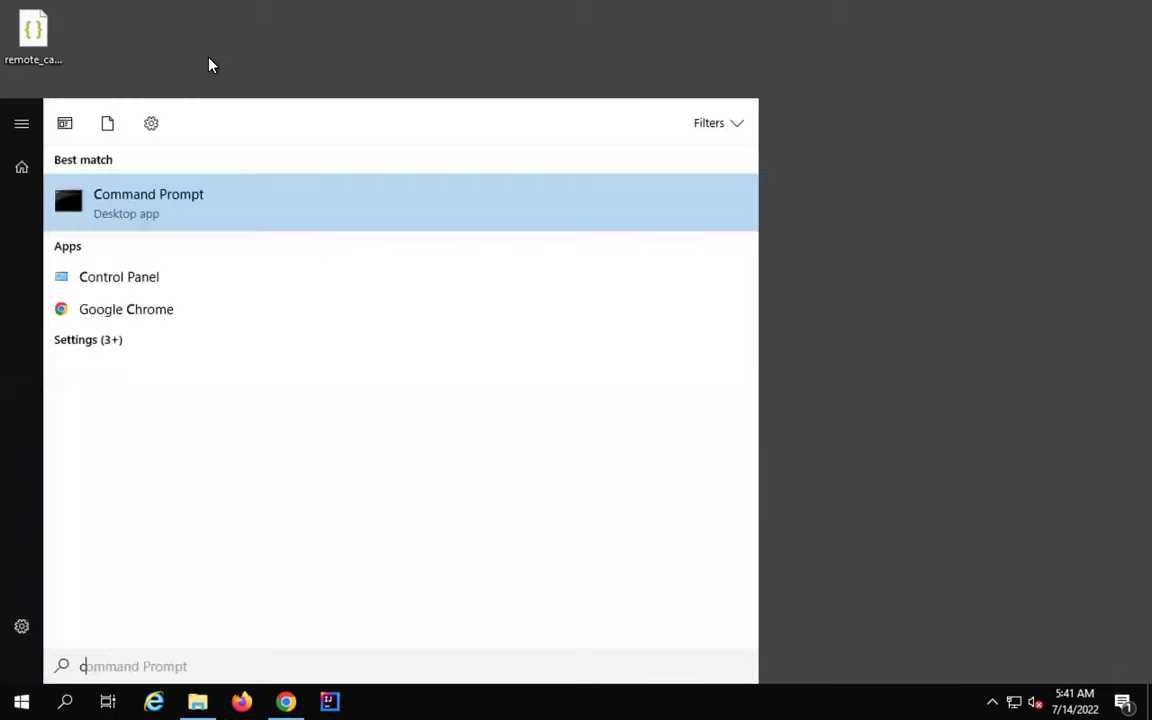
pyautogui.click(134, 281)
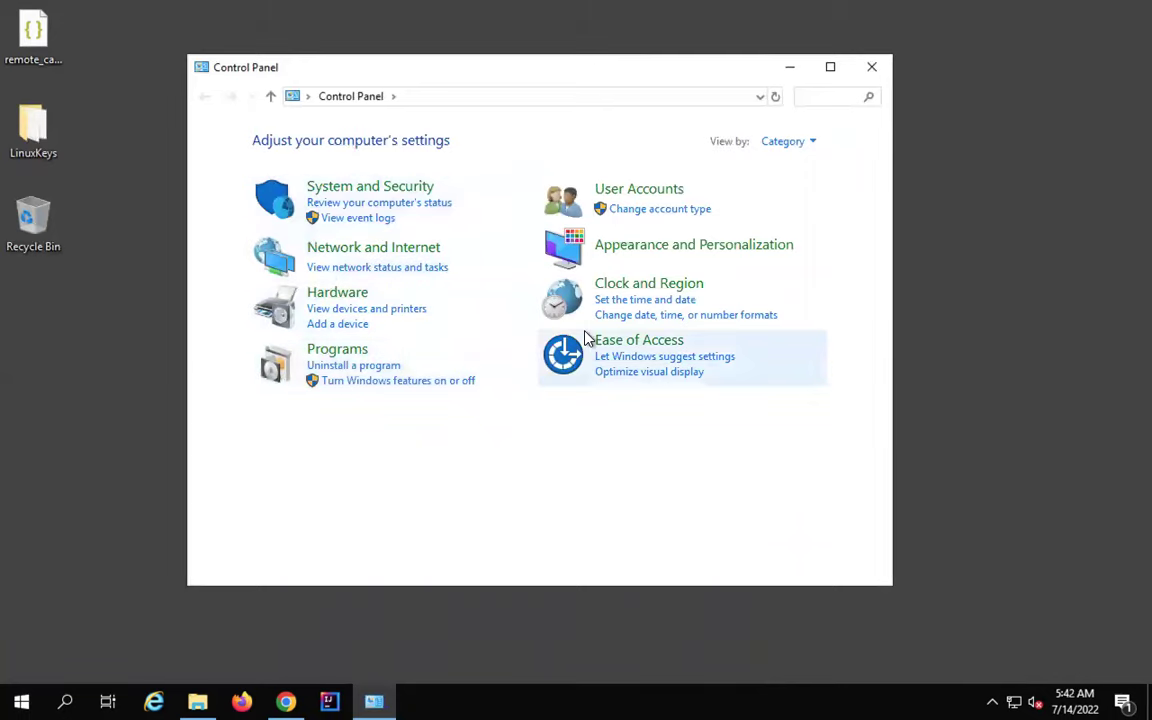
# - Search Windows for "add", open Add or remove programs, and filter the installed apps by "visu"
pyautogui.press('super')
pyautogui.write('add')
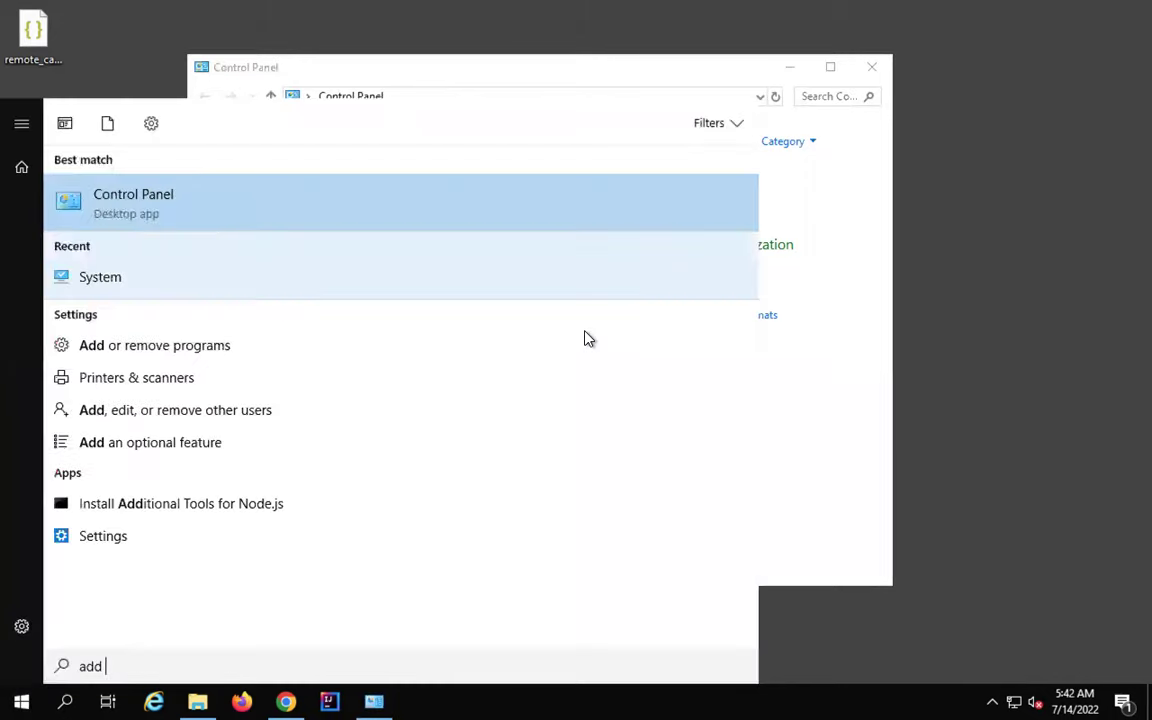
pyautogui.click(258, 348)
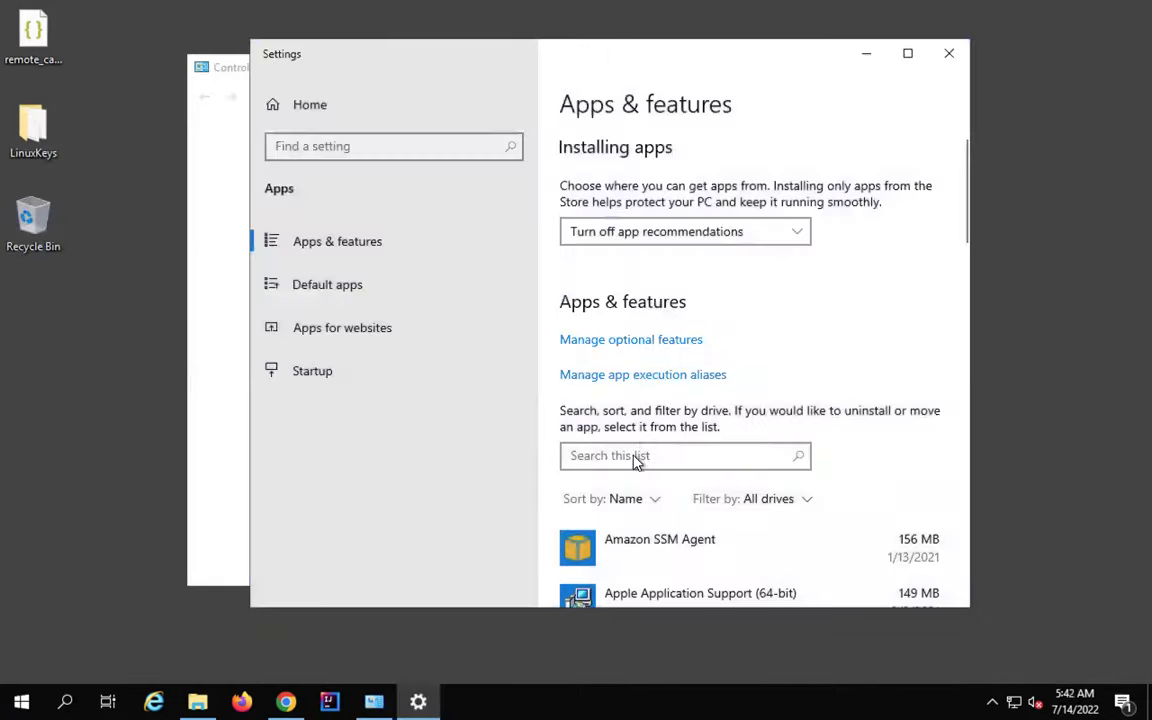
pyautogui.click(635, 458)
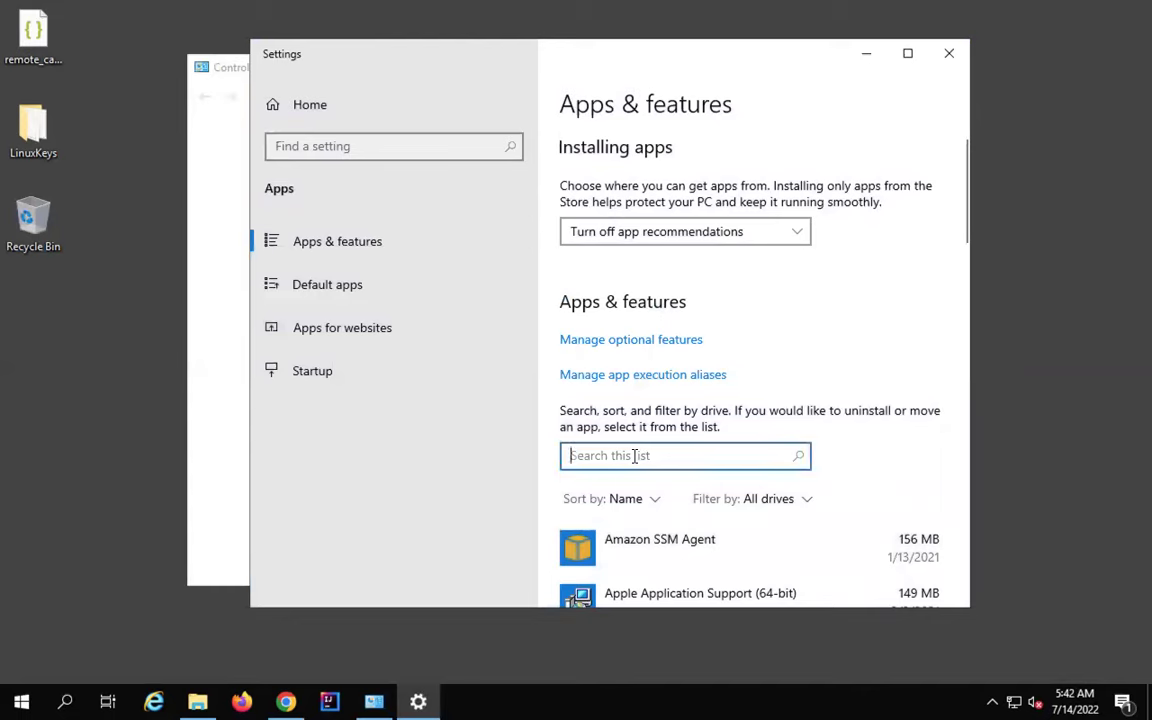
pyautogui.write('visu')
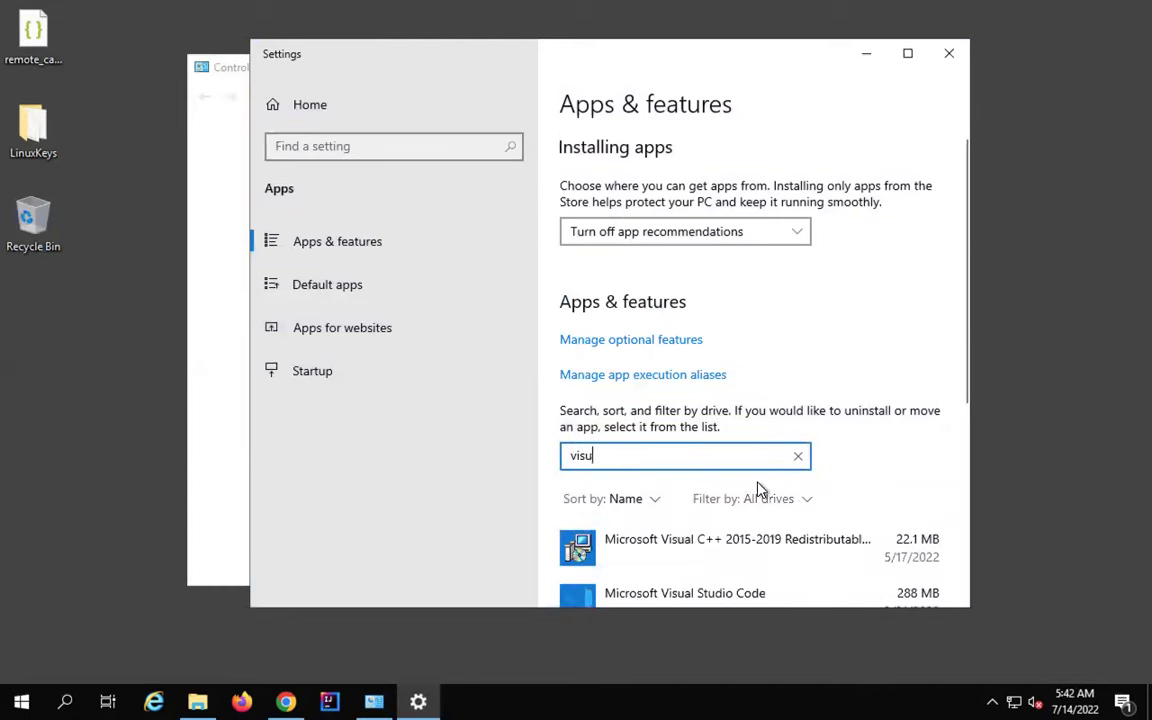
pyautogui.scroll(-1, 760, 490)
pyautogui.scroll(-1, 760, 490)
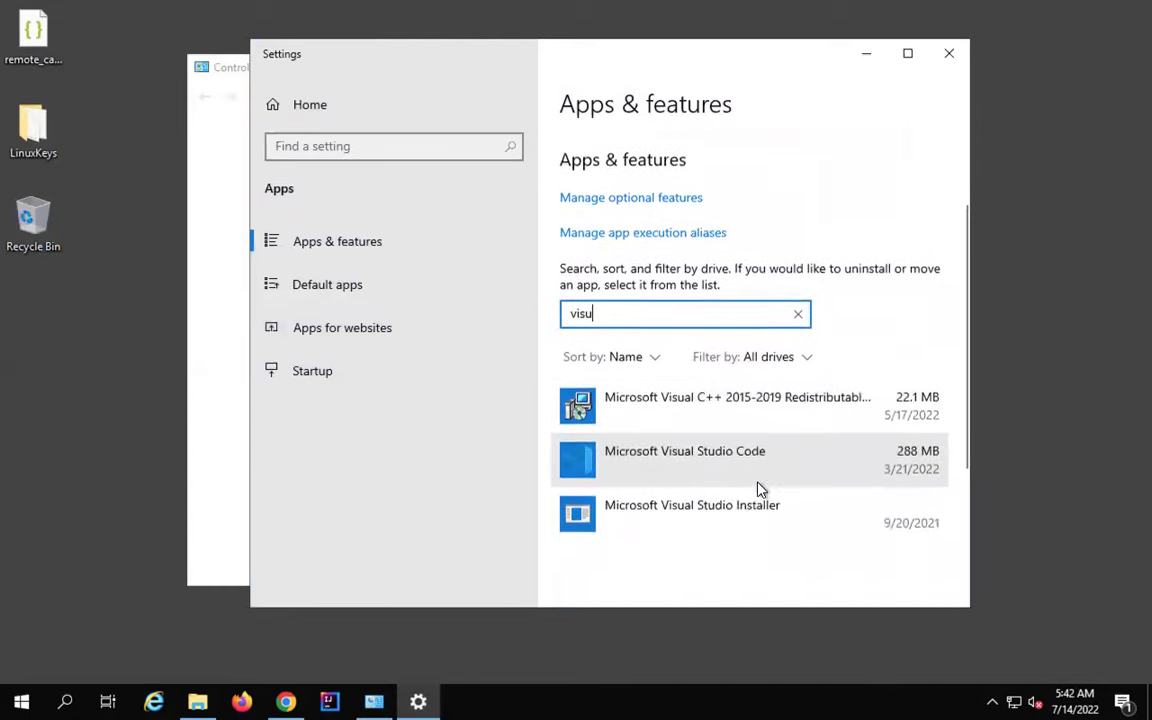
# - Uninstall Microsoft Visual Studio Code, confirming its complete removal and dismissing the completion message
pyautogui.click(760, 468)
pyautogui.click(910, 543)
pyautogui.click(918, 490)
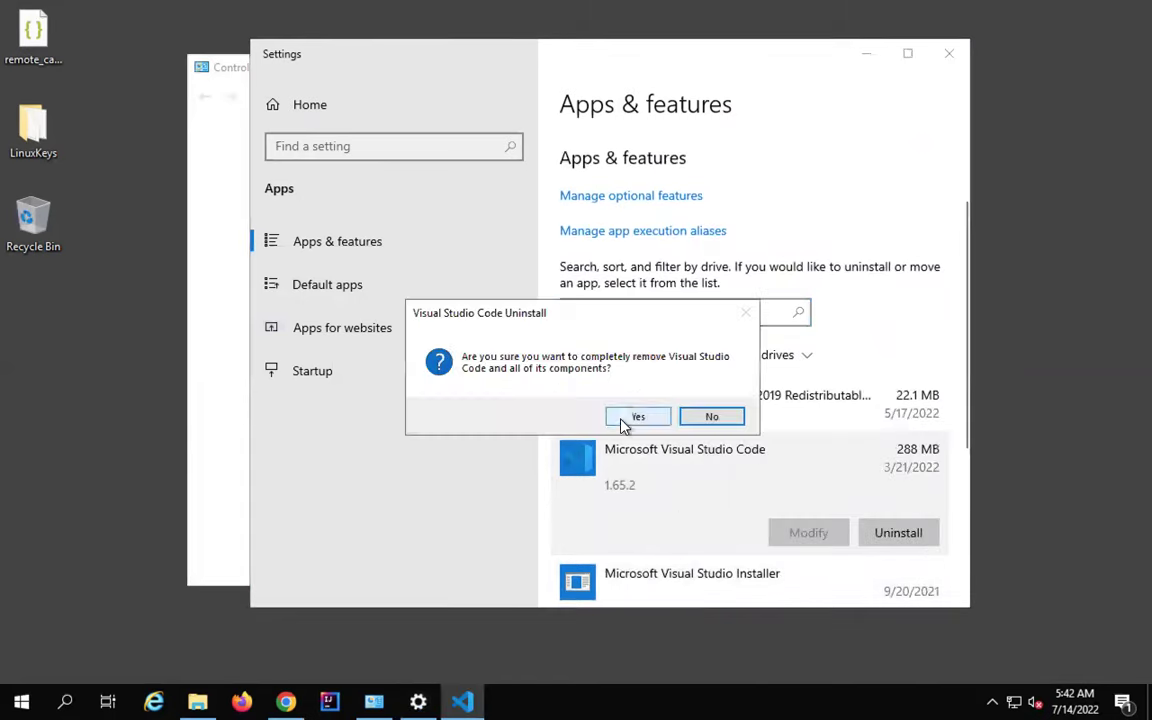
pyautogui.click(622, 422)
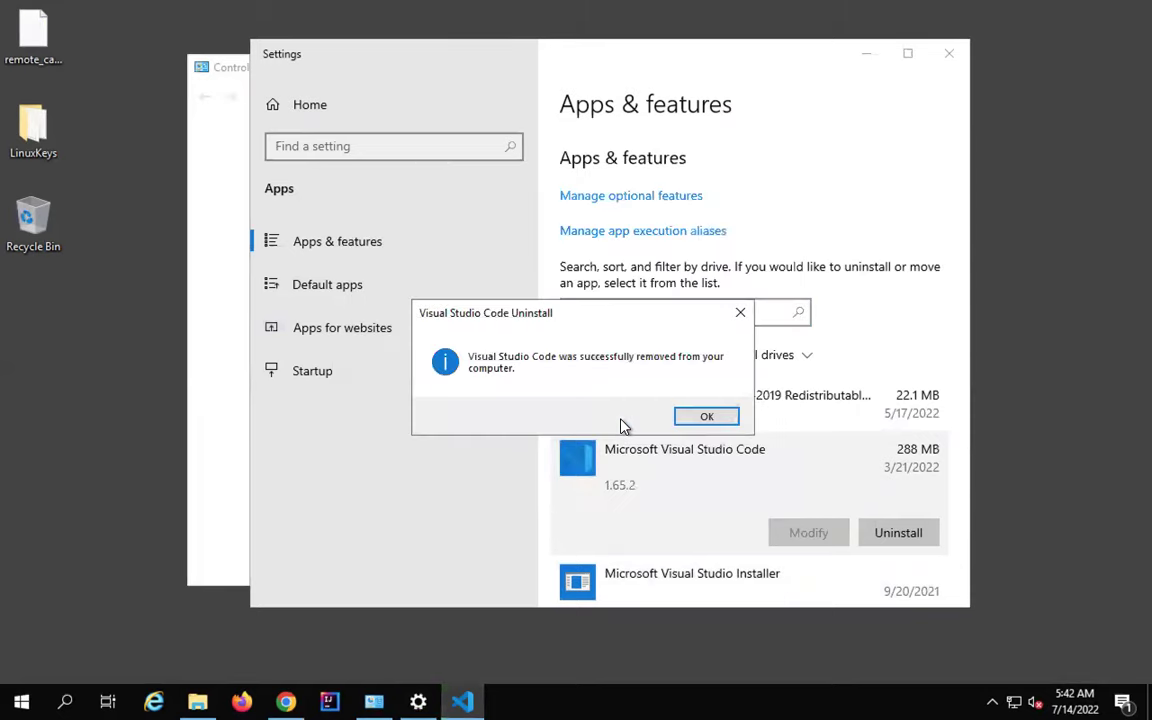
pyautogui.click(697, 418)
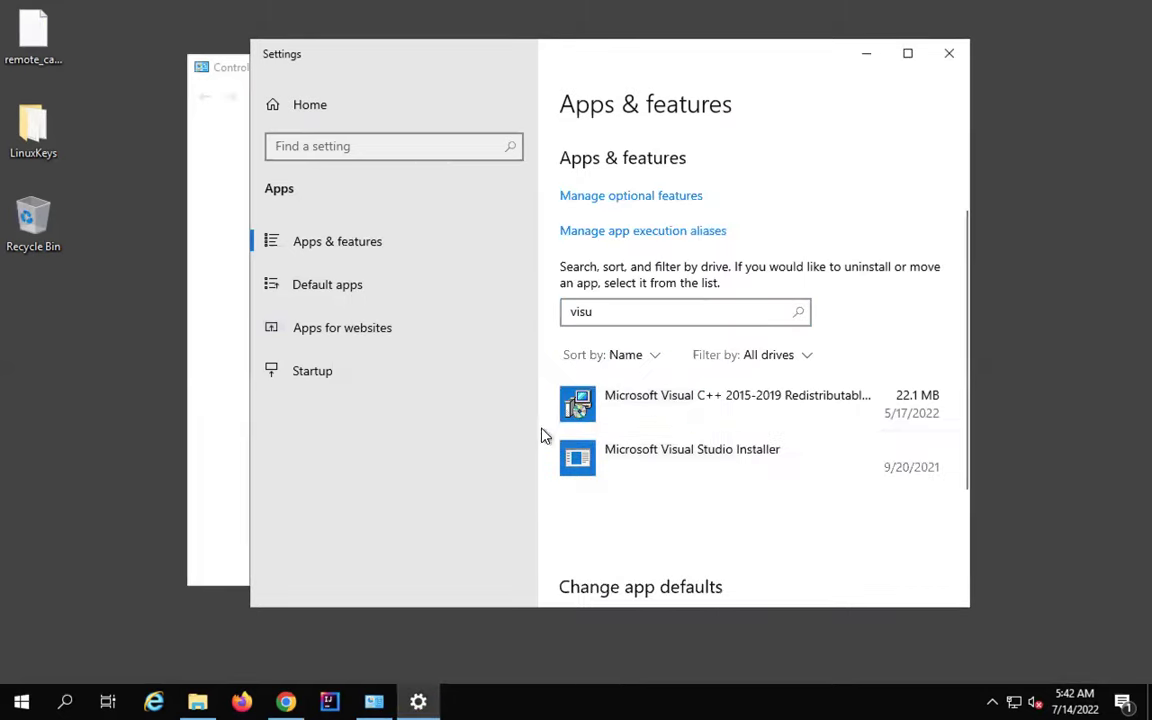
# - Switch to File Explorer and check the Program Files folder on Local Disk (C:) for Visual Studio Code leftovers
pyautogui.click(198, 701)
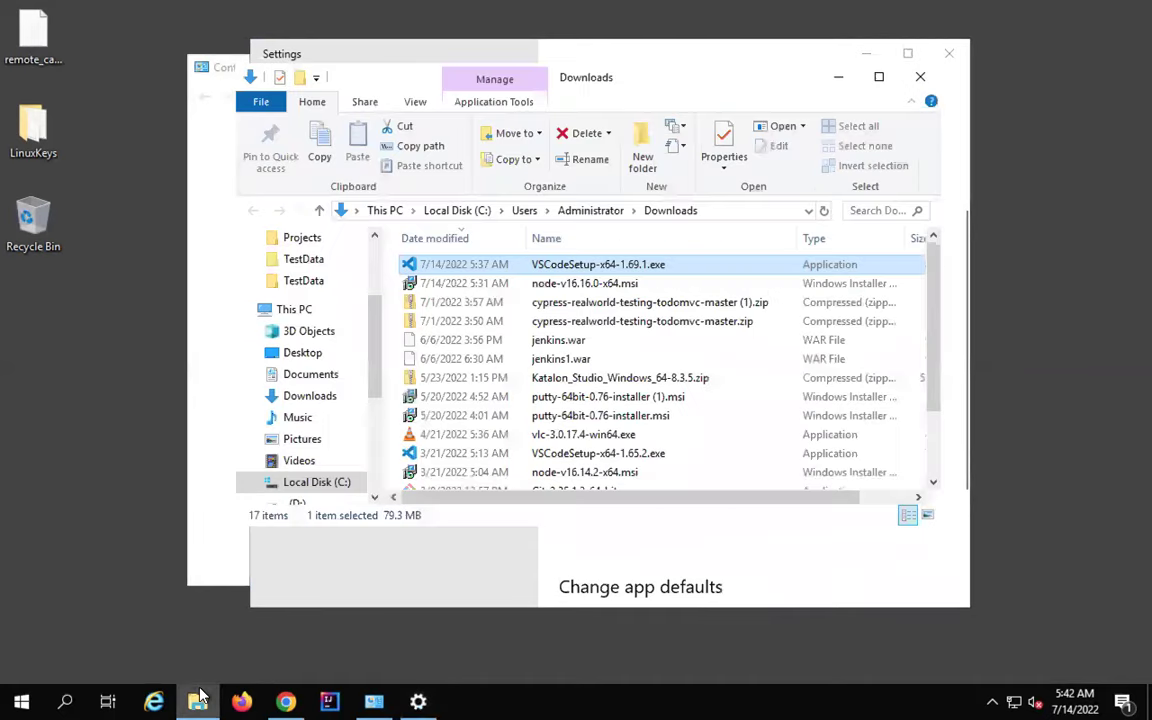
pyautogui.click(288, 482)
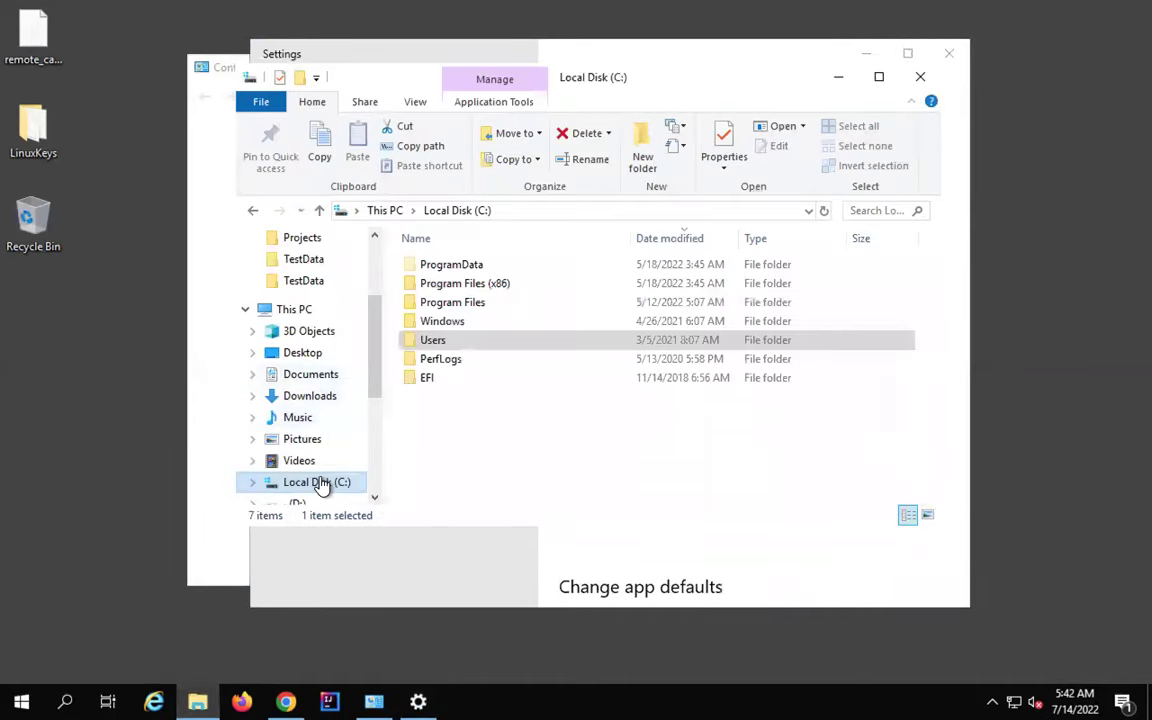
pyautogui.doubleClick(478, 304)
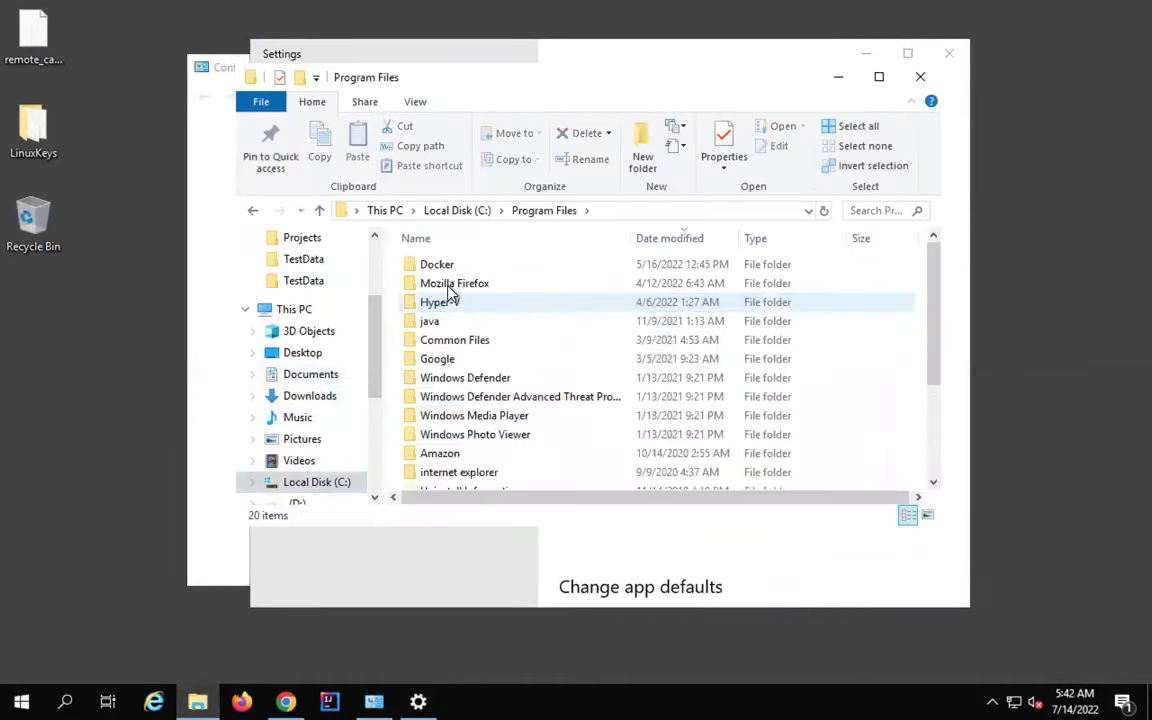
pyautogui.click(447, 286)
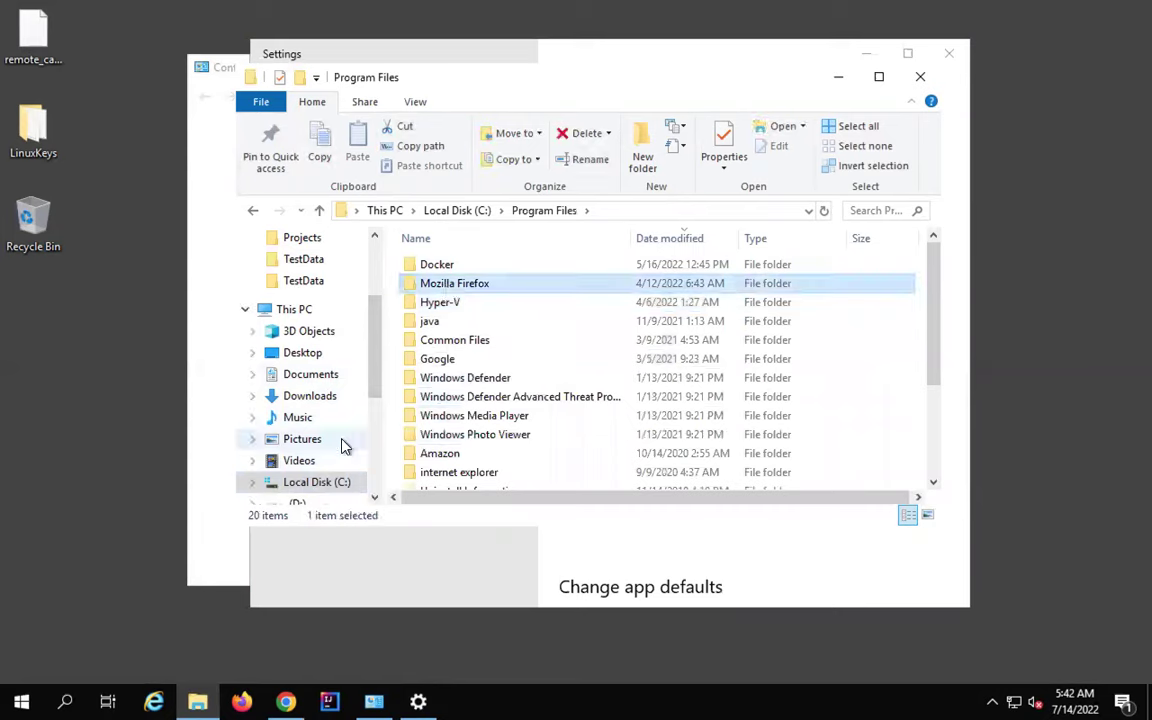
# - Browse to the .vscode folder under C:\Users\Administrator and examine the contents of its extensions folder
pyautogui.click(327, 485)
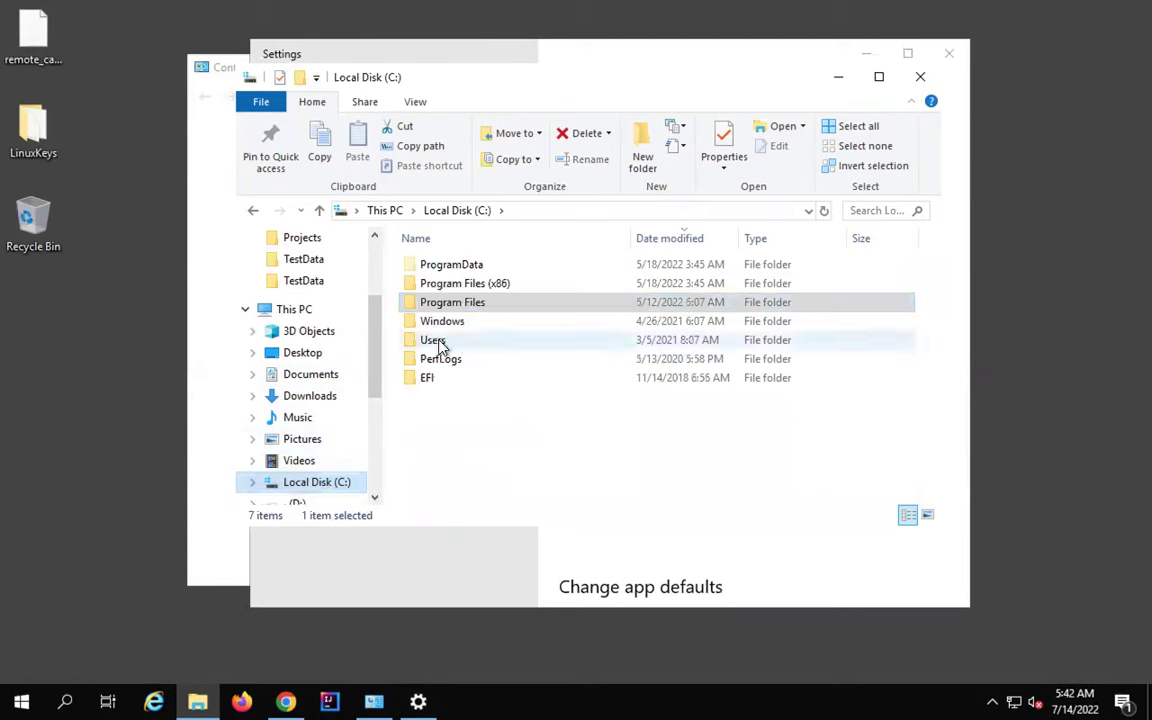
pyautogui.doubleClick(440, 338)
pyautogui.doubleClick(441, 268)
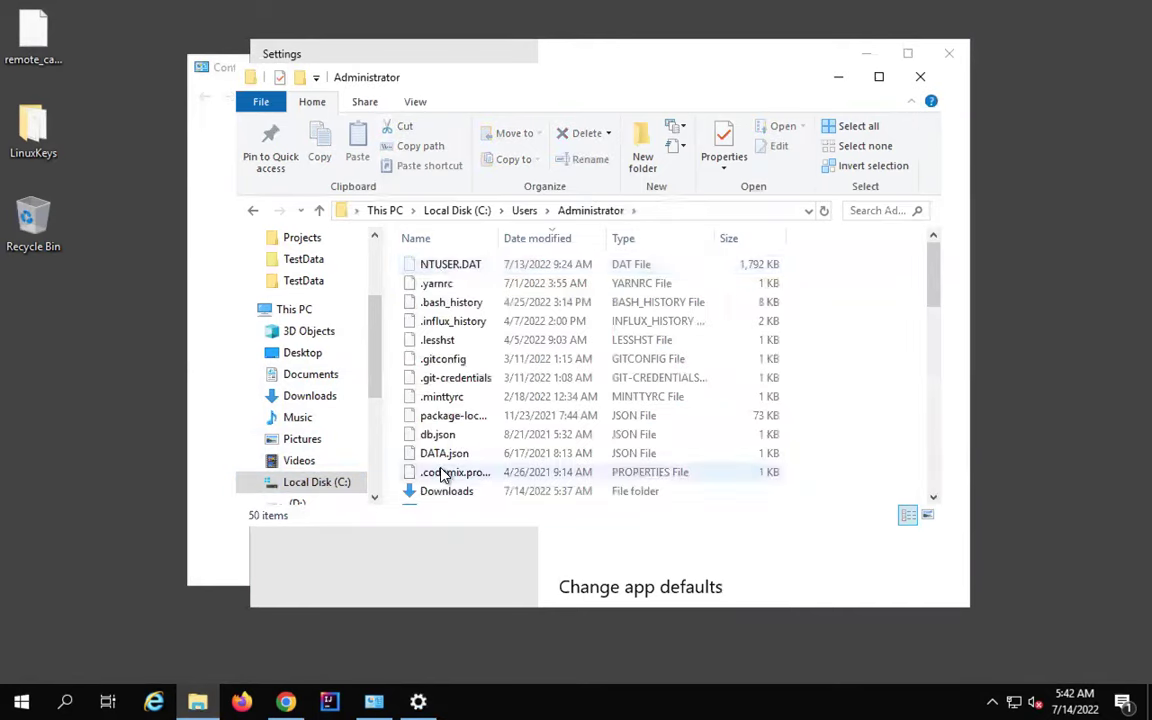
pyautogui.scroll(-8, 440, 420)
pyautogui.press('v')
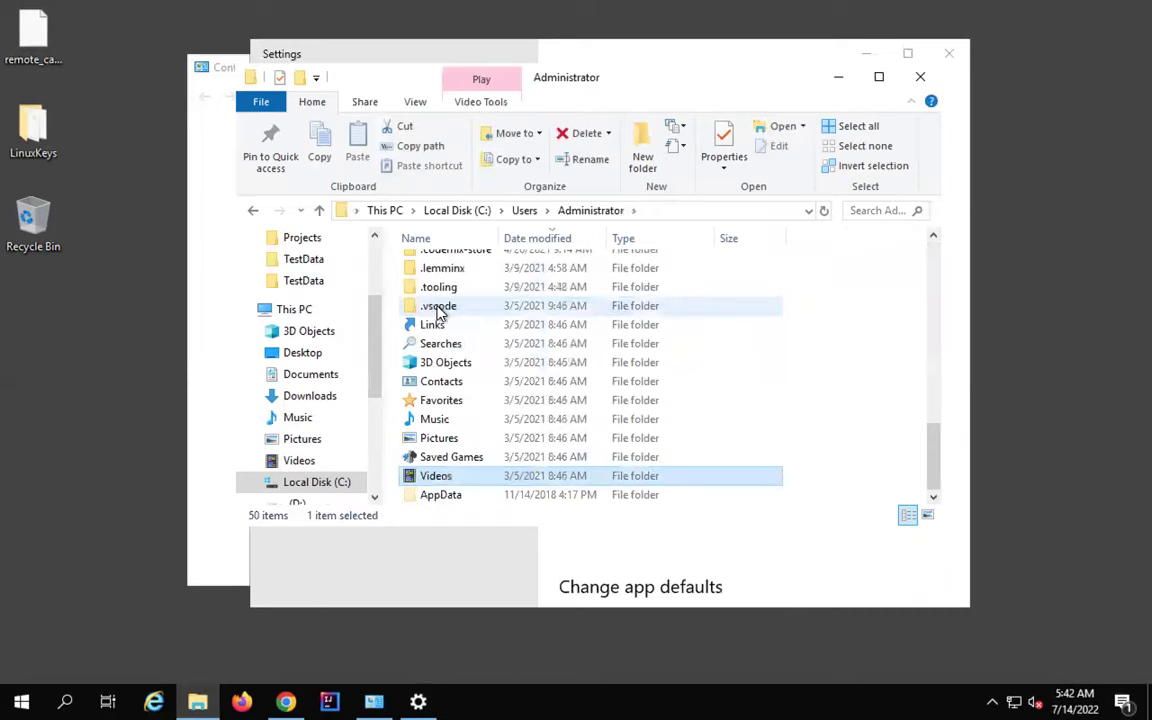
pyautogui.click(451, 312)
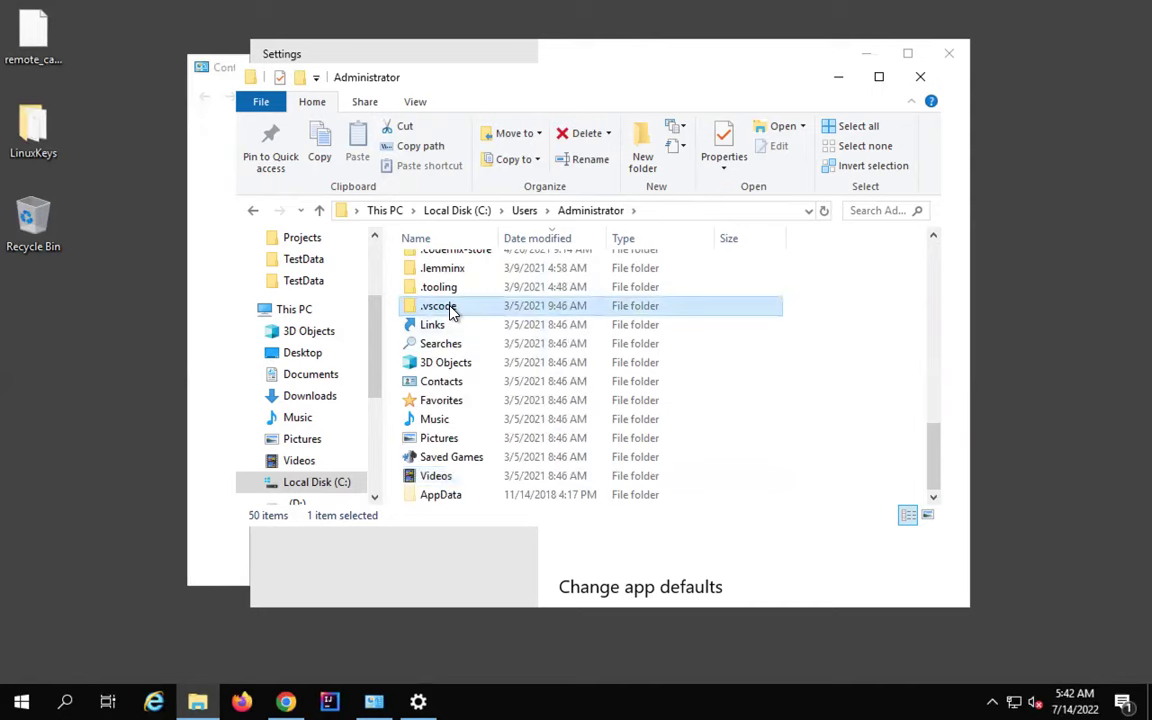
pyautogui.doubleClick(451, 312)
pyautogui.click(444, 268)
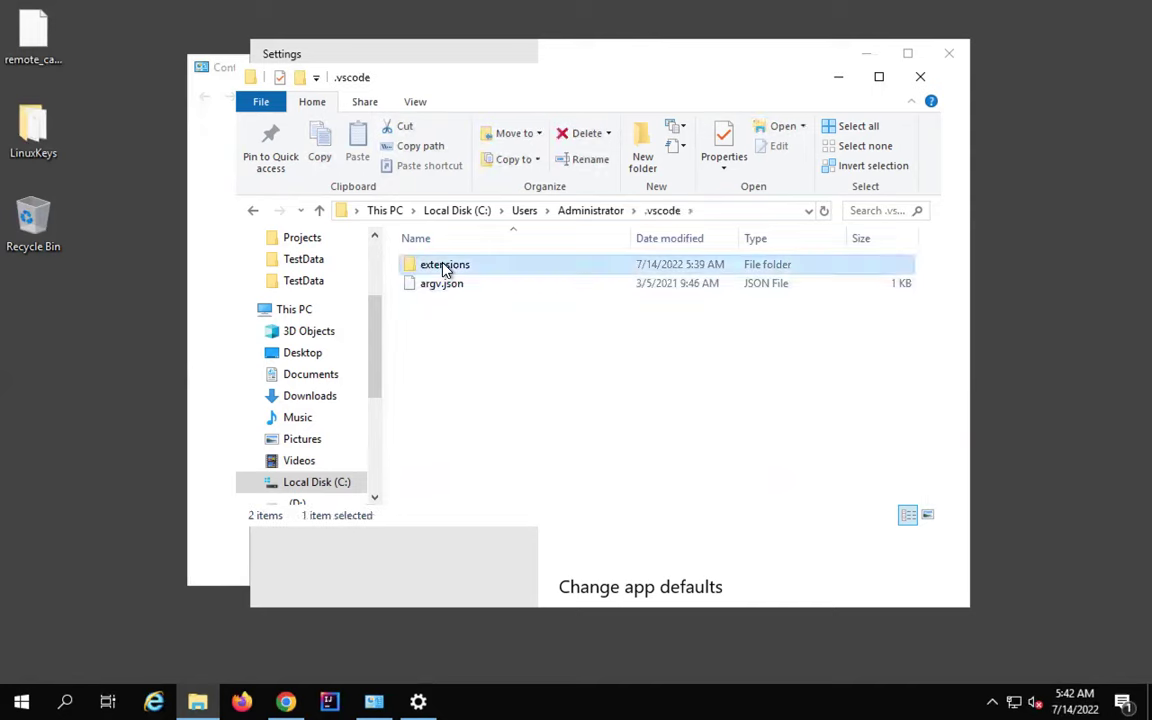
pyautogui.doubleClick(444, 266)
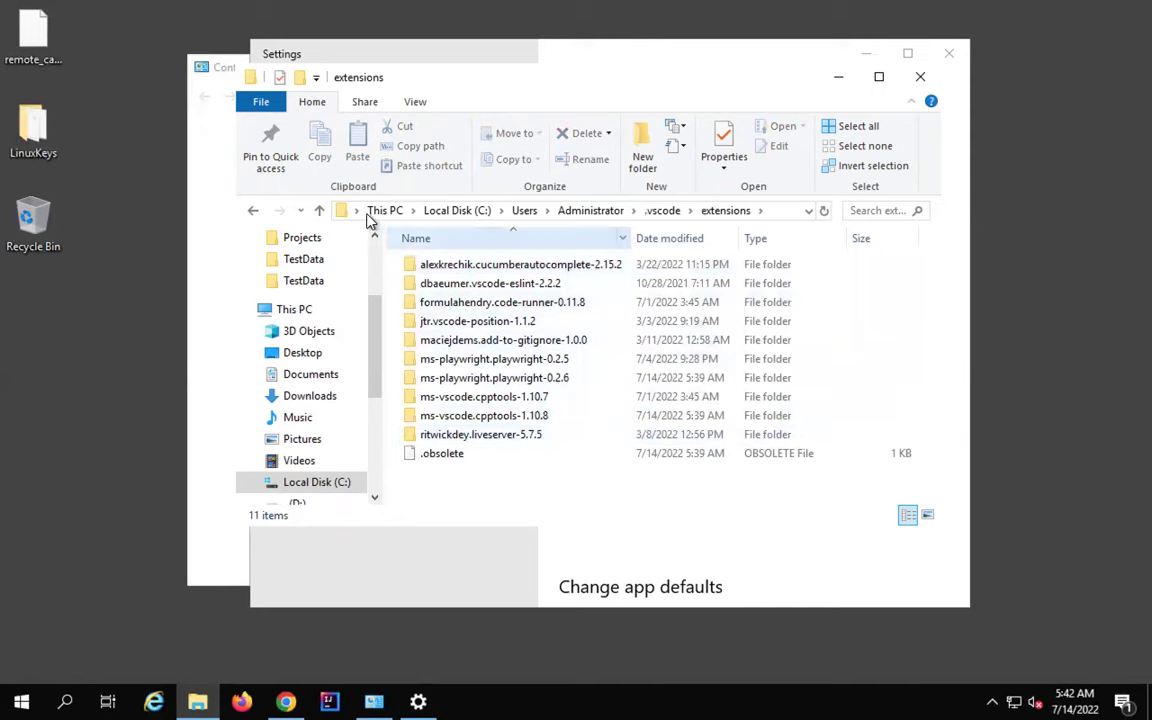
# - Delete the .vscode folder from C:\Users\Administrator and go back up to the Users folder
pyautogui.click(319, 212)
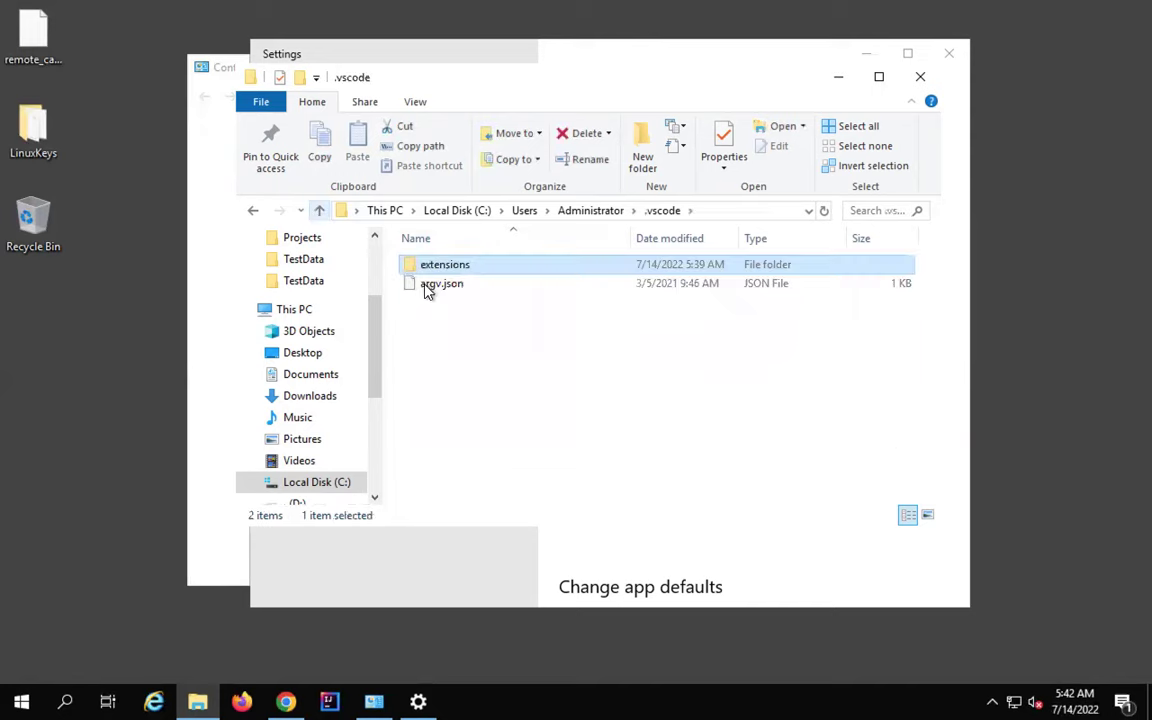
pyautogui.click(320, 212)
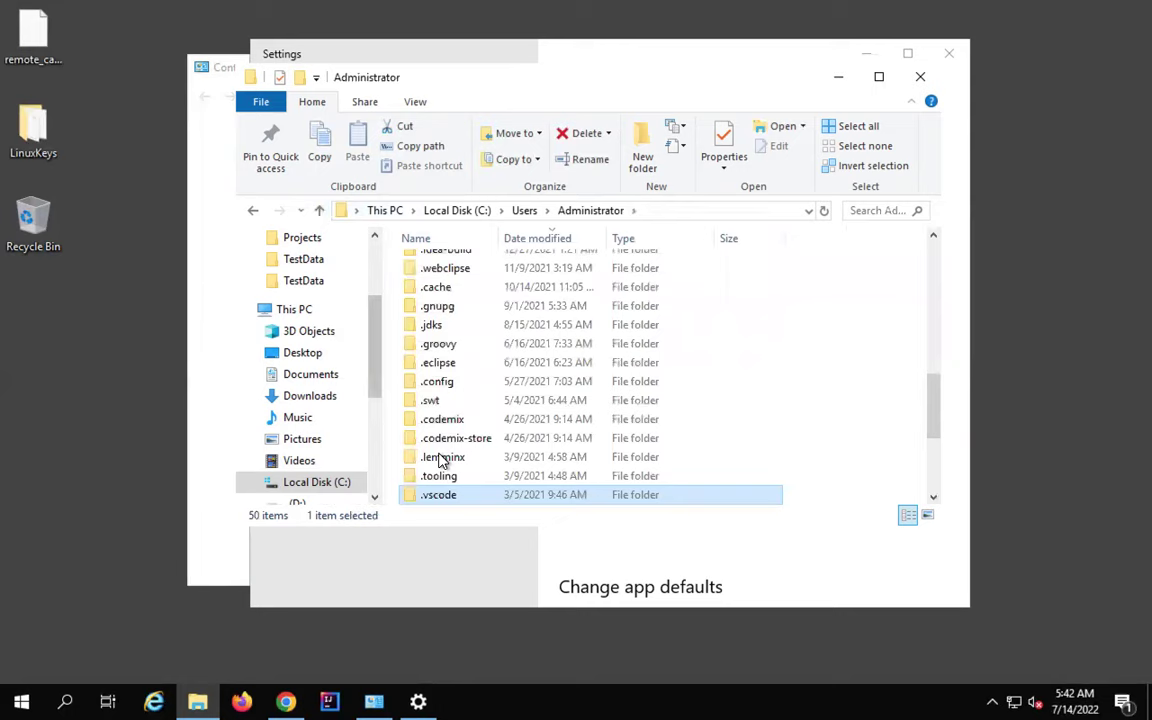
pyautogui.click(439, 477)
pyautogui.click(441, 495)
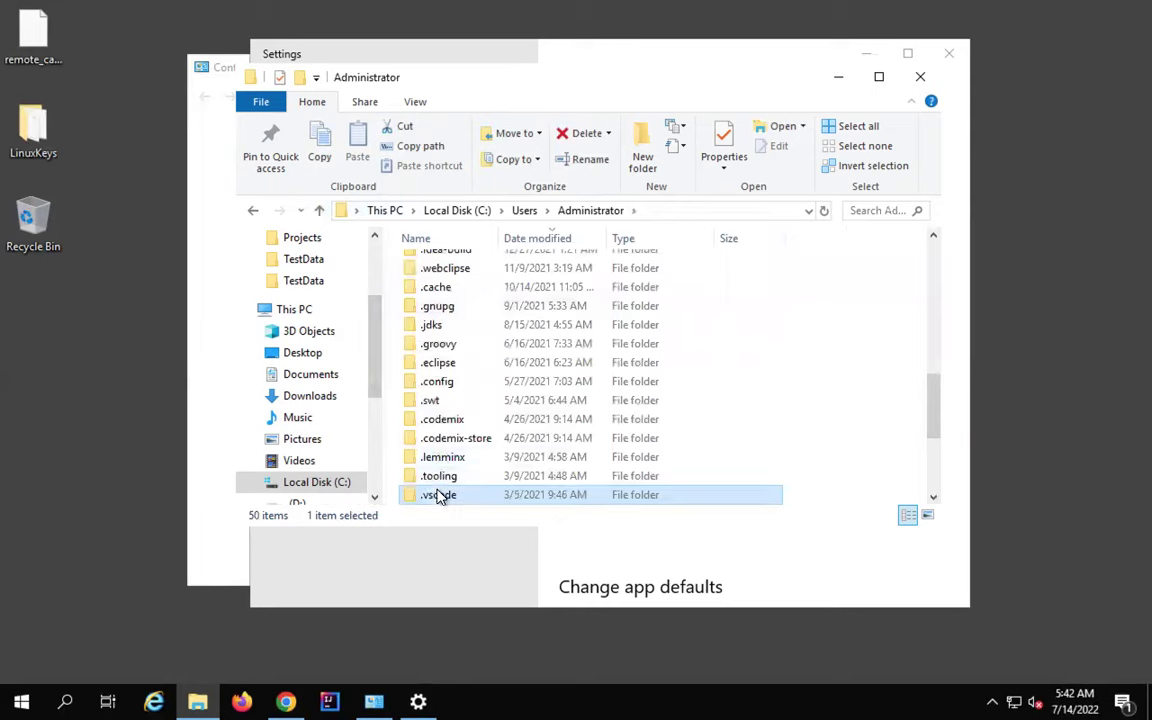
pyautogui.press('Delete')
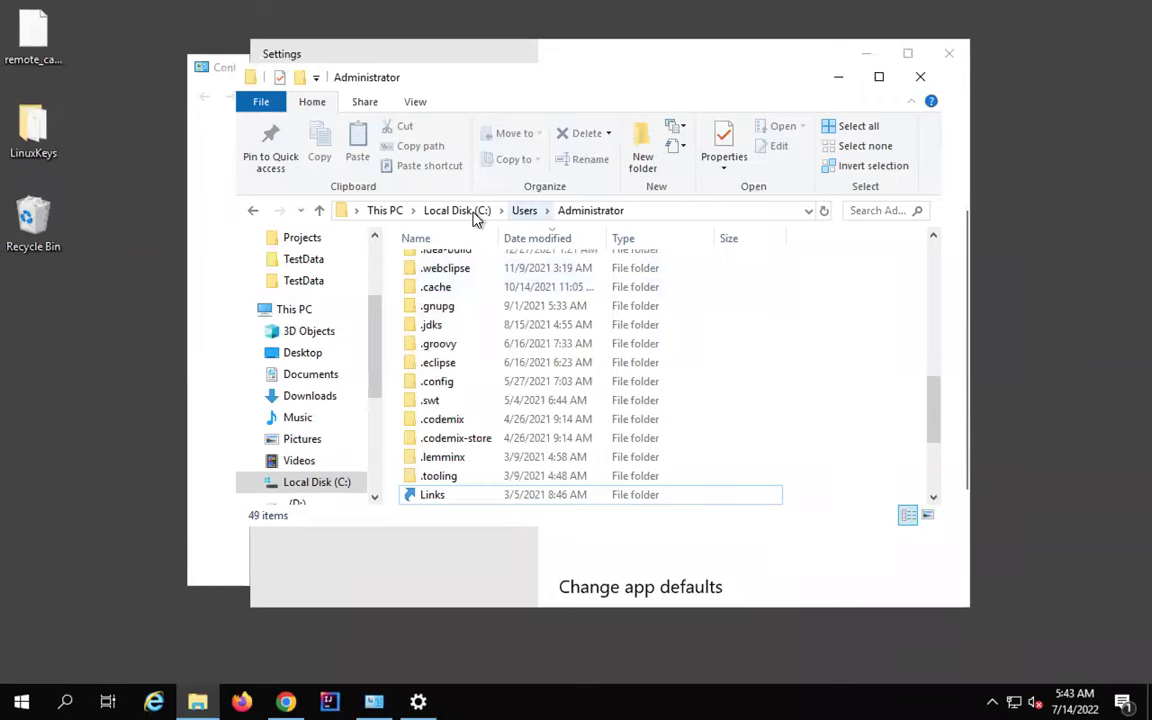
pyautogui.click(525, 212)
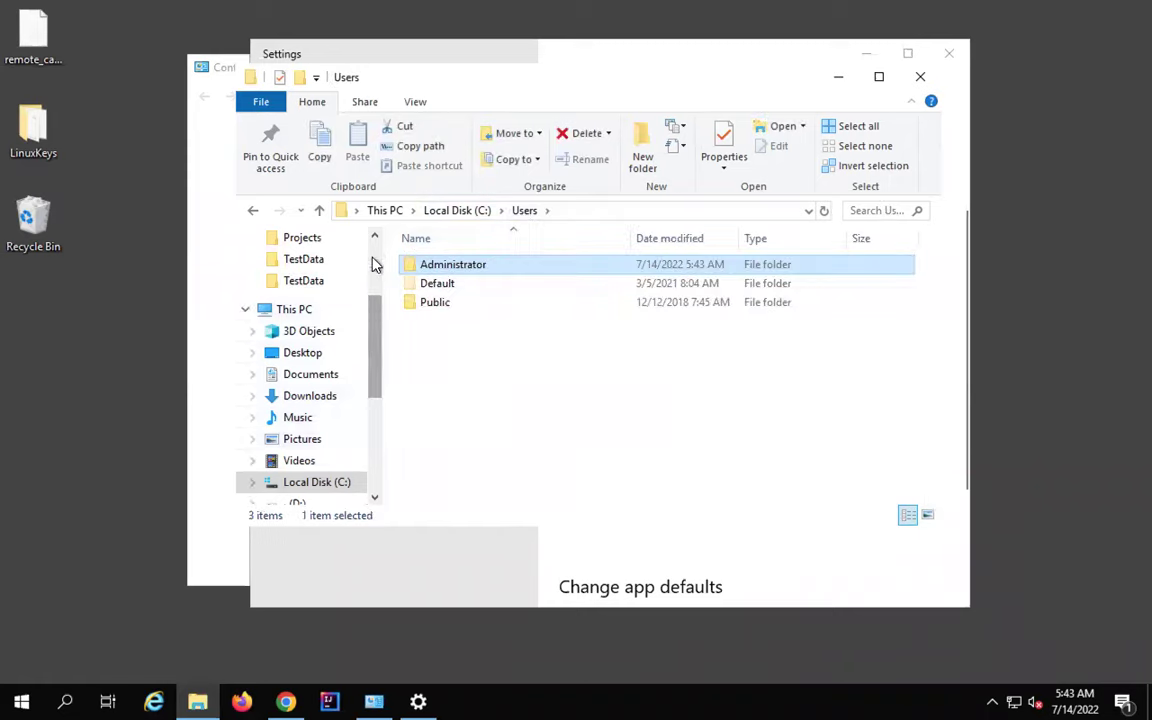
# - Run the Visual Studio Code installer from the Downloads folder and close the Settings and File Explorer windows
pyautogui.scroll(3, 374, 264)
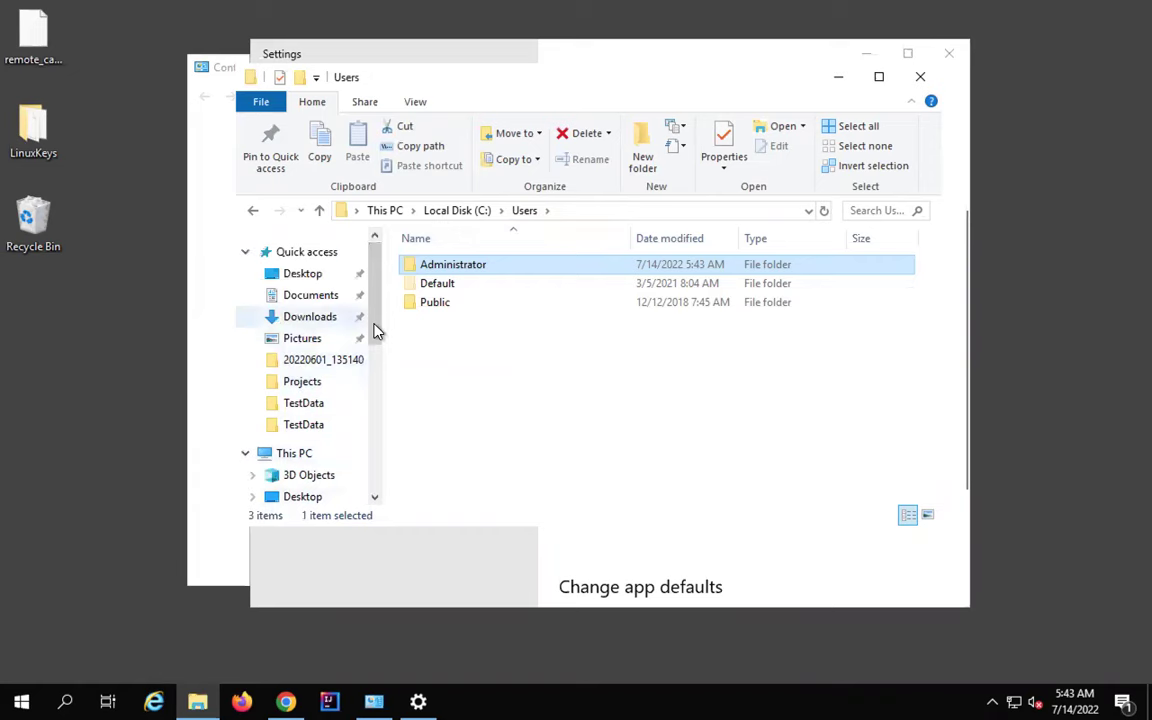
pyautogui.click(312, 317)
pyautogui.doubleClick(465, 265)
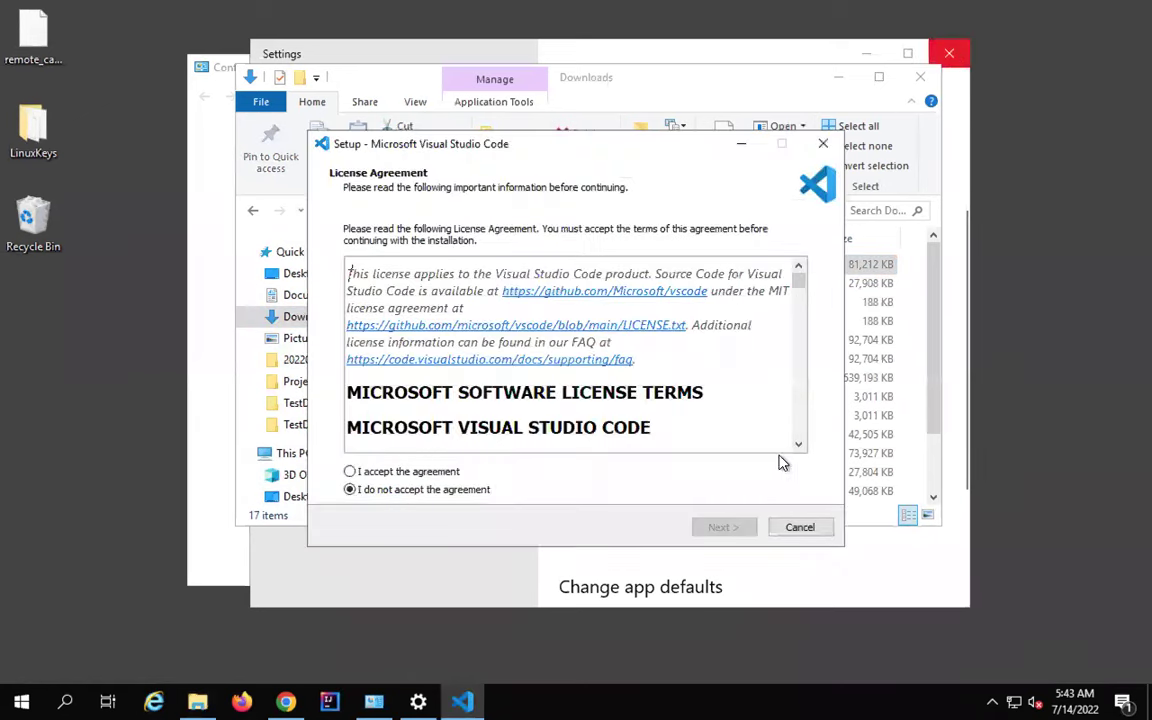
pyautogui.click(947, 55)
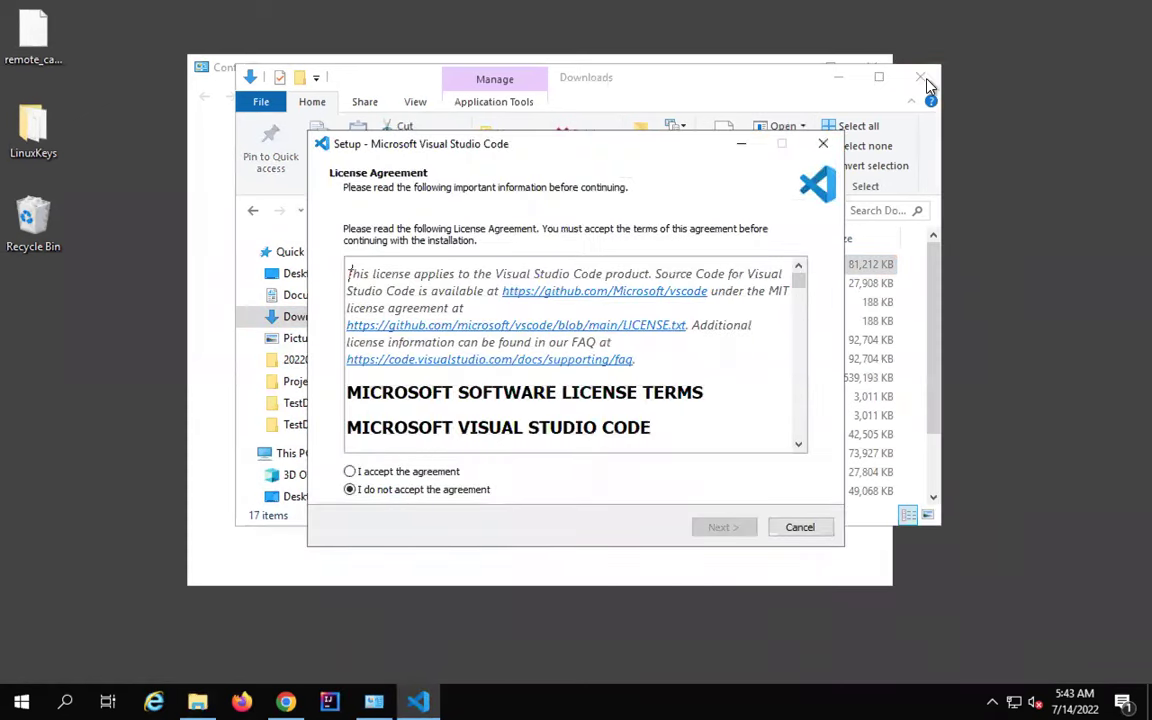
pyautogui.click(872, 68)
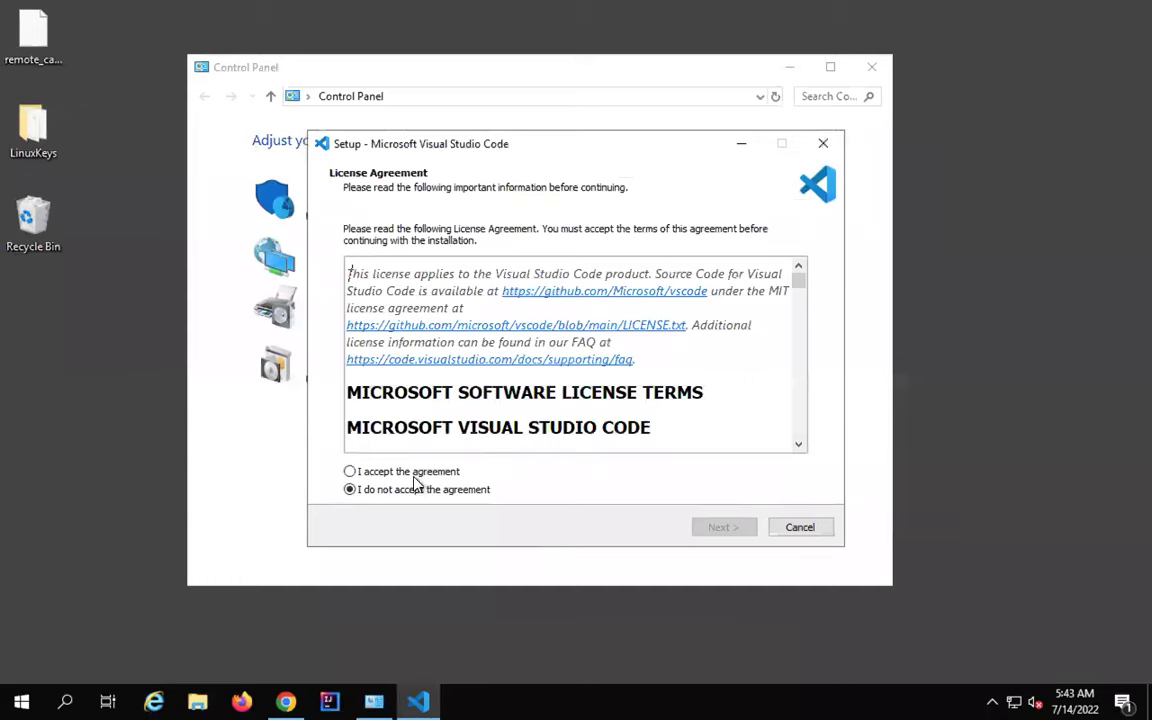
# - Accept the license agreement and set the installation destination to E:\Tools\Microsoft VS Code
pyautogui.click(413, 474)
pyautogui.click(722, 528)
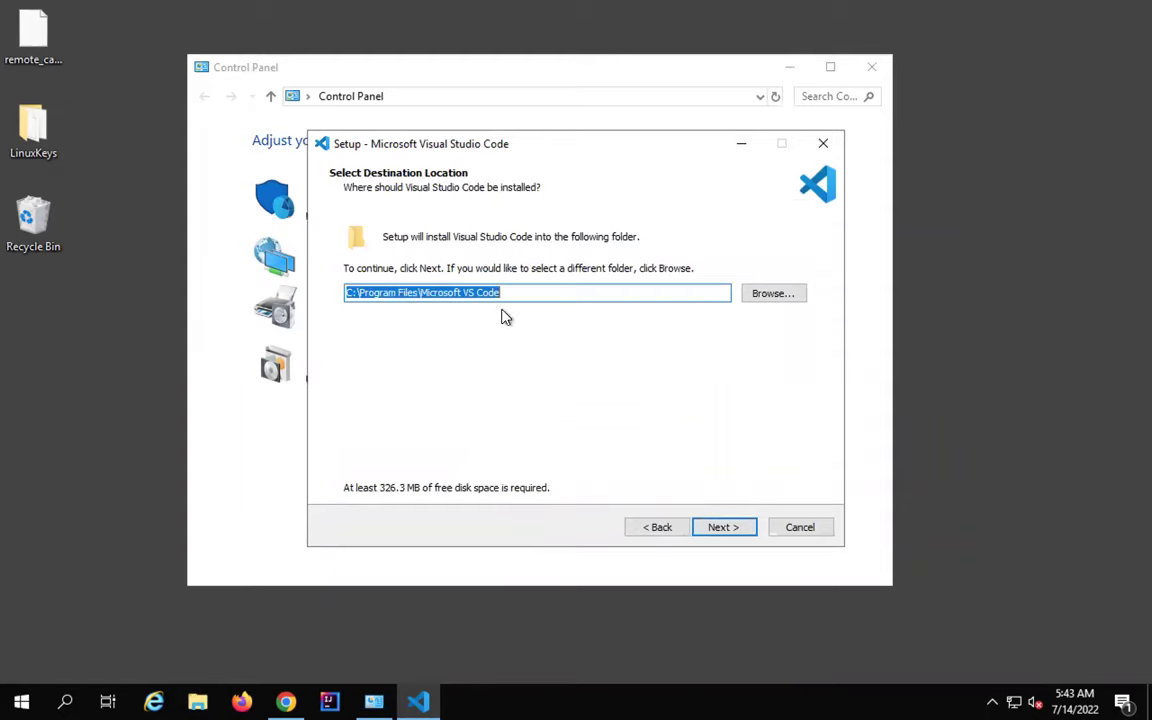
pyautogui.click(763, 303)
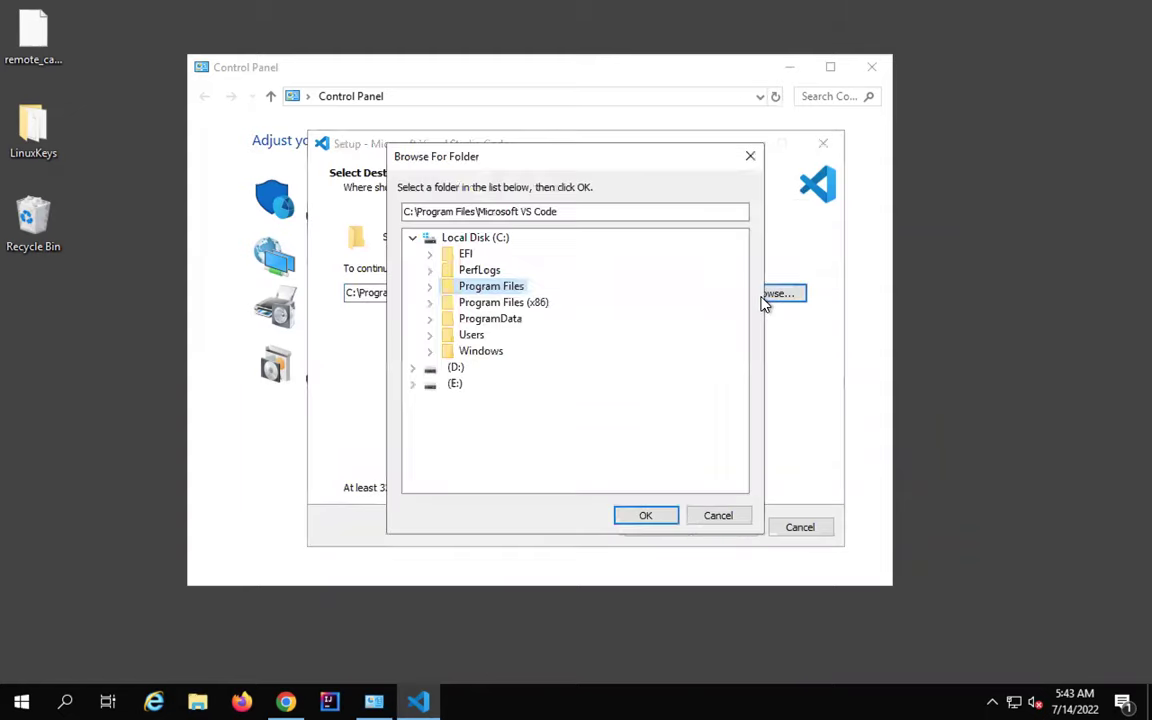
pyautogui.click(412, 368)
pyautogui.click(412, 466)
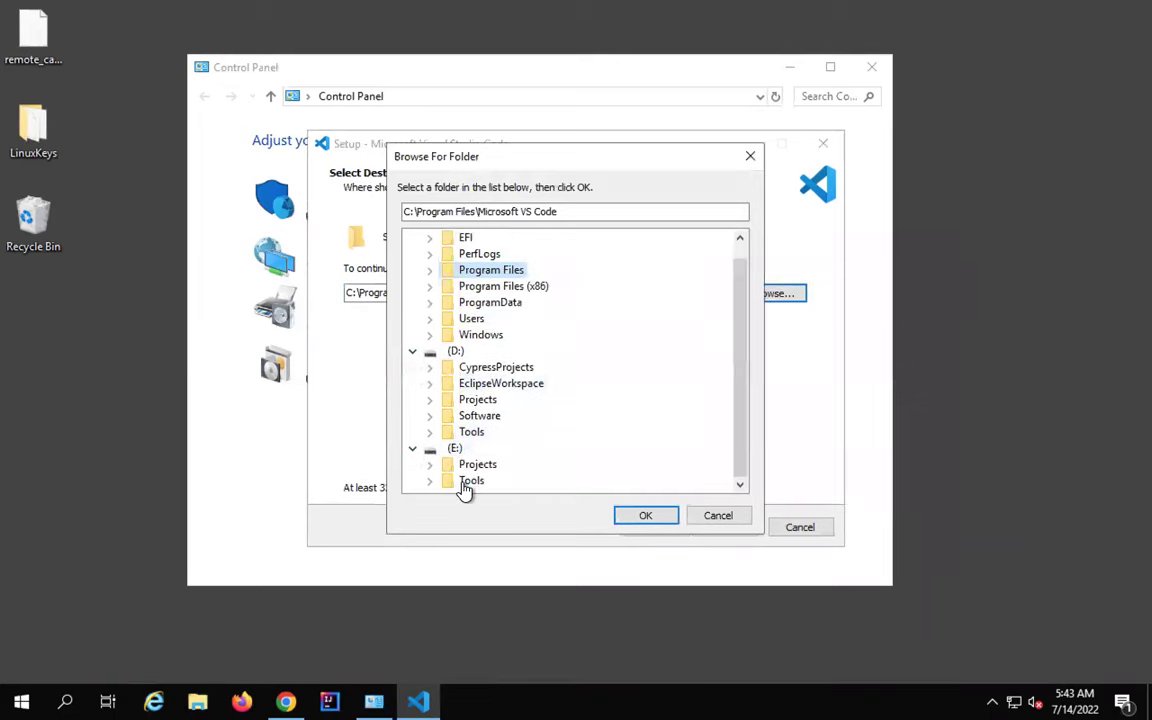
pyautogui.click(466, 485)
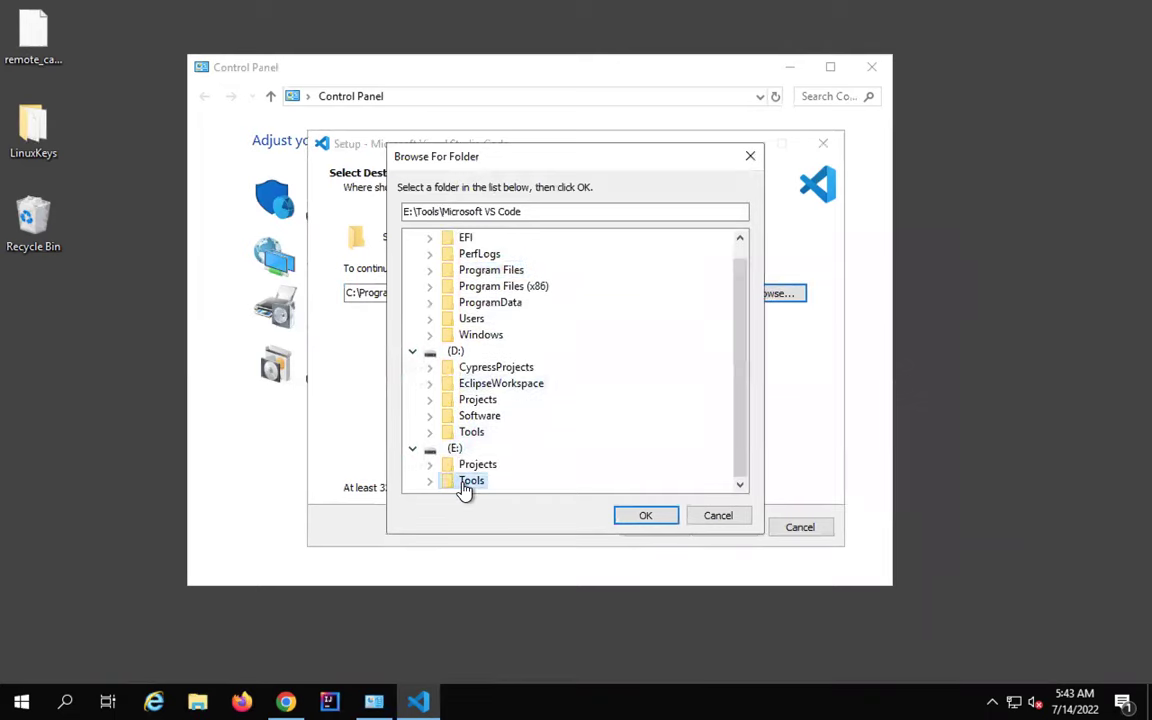
pyautogui.click(645, 517)
pyautogui.click(722, 527)
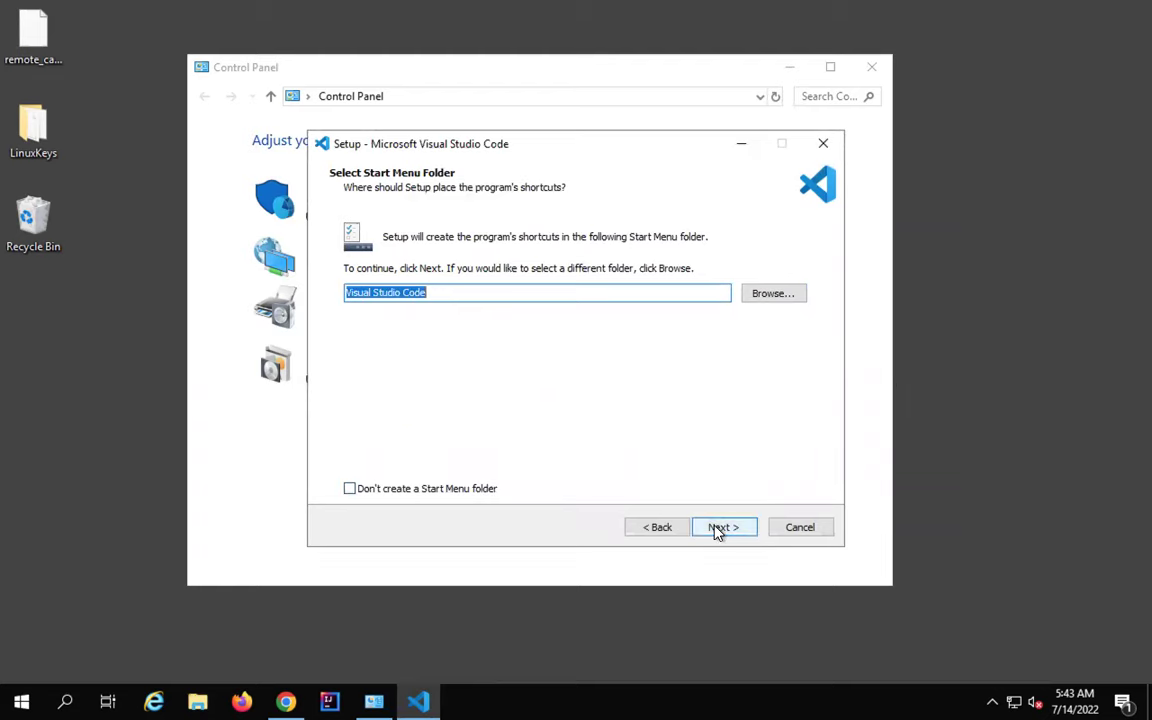
# - Keep the Visual Studio Code Start Menu folder and the preselected additional tasks, and start the installation
pyautogui.click(716, 530)
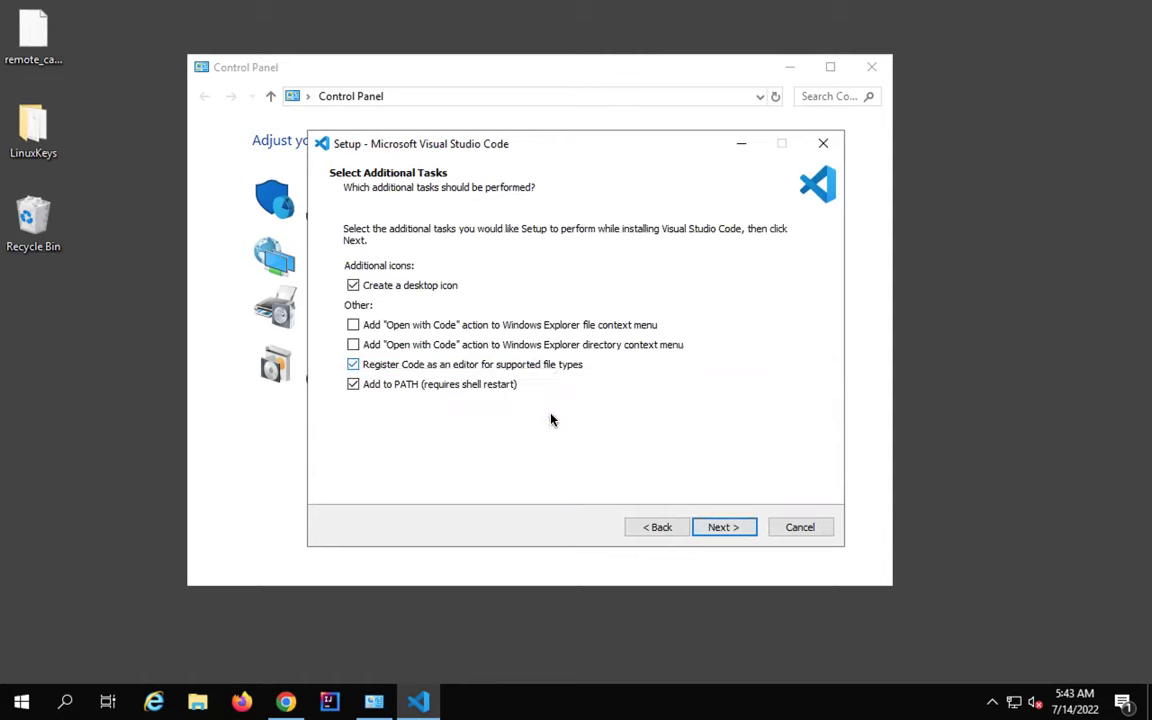
pyautogui.click(733, 532)
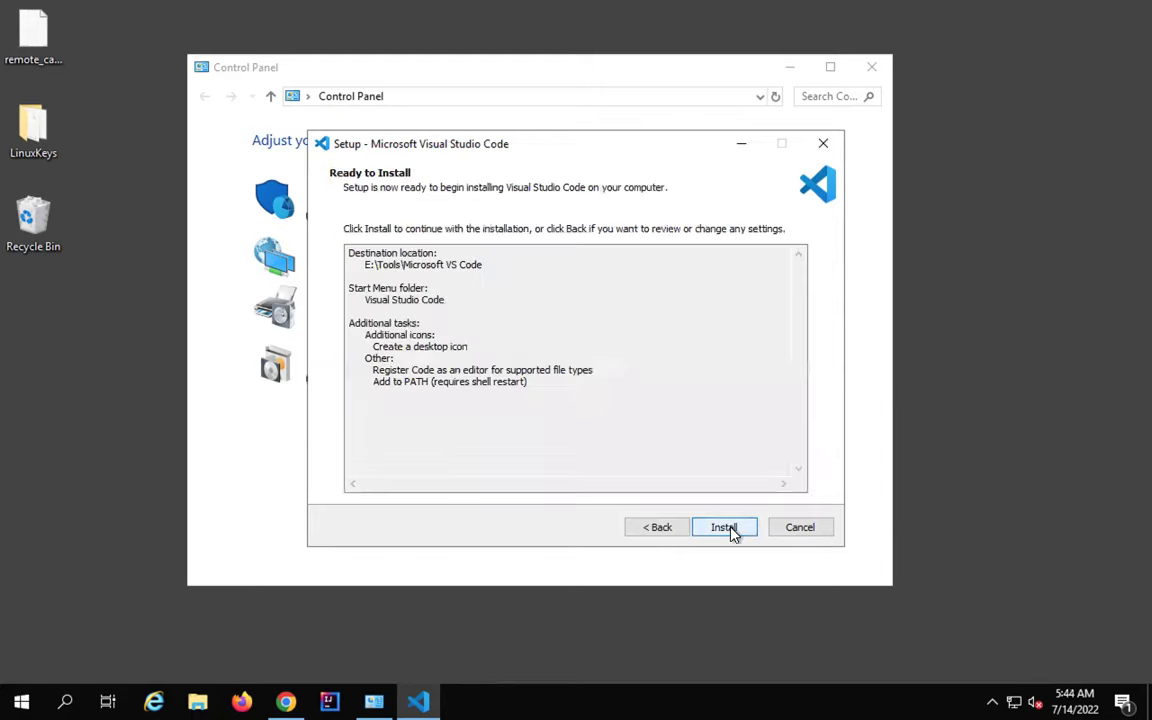
pyautogui.click(733, 532)
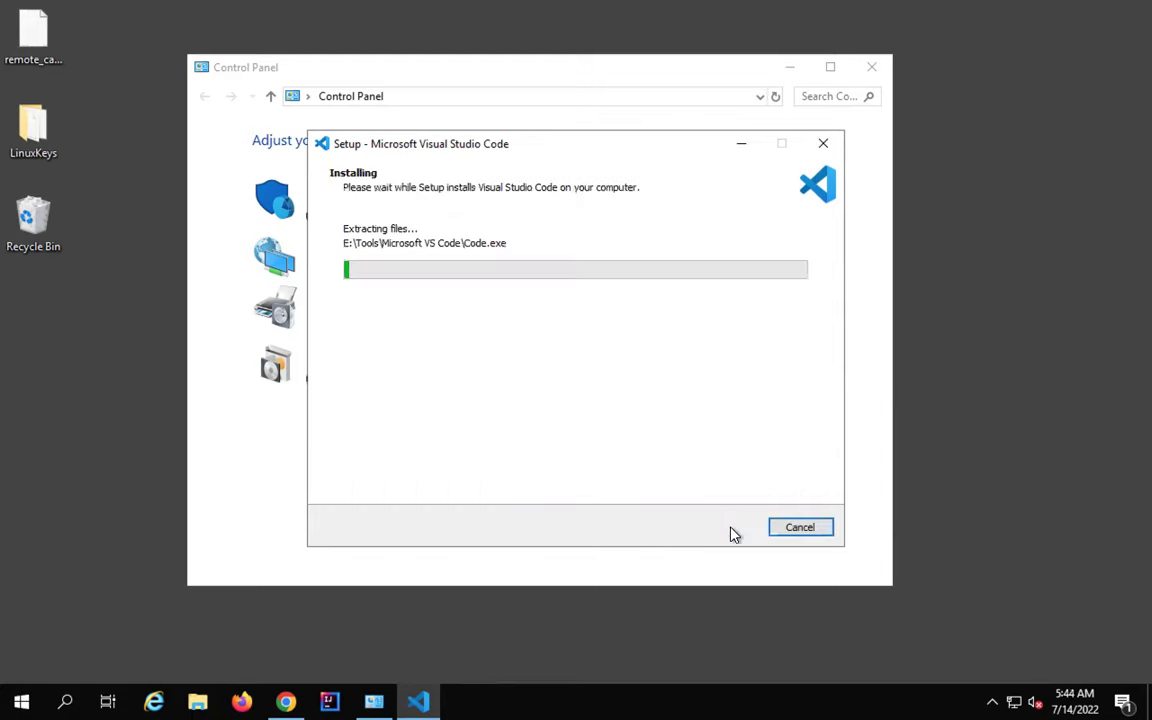
# - Close the Control Panel window and finish the setup with Launch Visual Studio Code enabled
pyautogui.click(871, 67)
pyautogui.moveTo(615, 128); pyautogui.dragTo(618, 108)
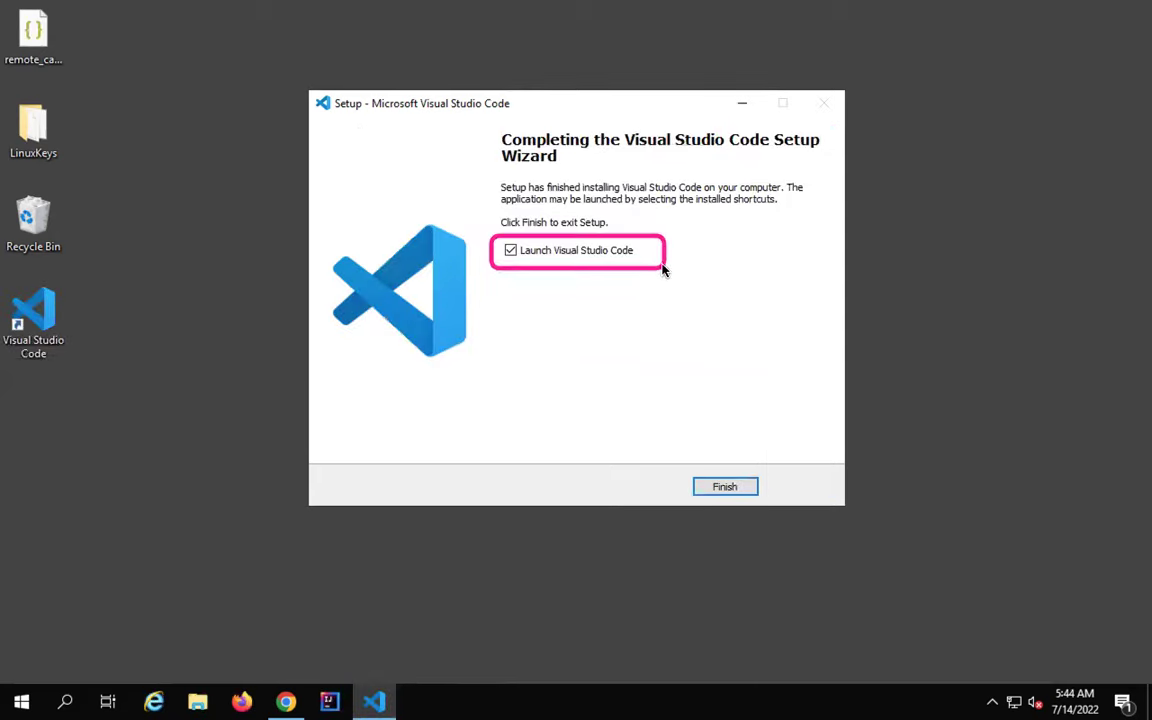
pyautogui.click(722, 486)
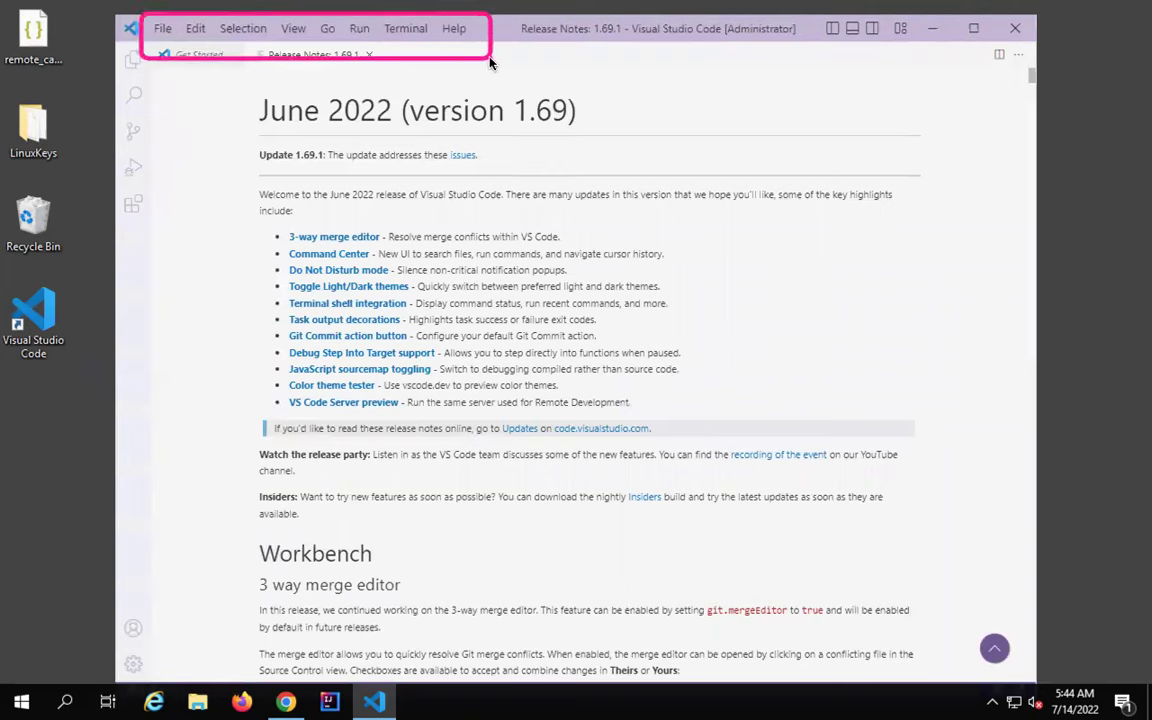
# - Look through the commands offered by the File, Edit, Selection, View, Go, Run, Terminal and Help menus
pyautogui.click(163, 29)
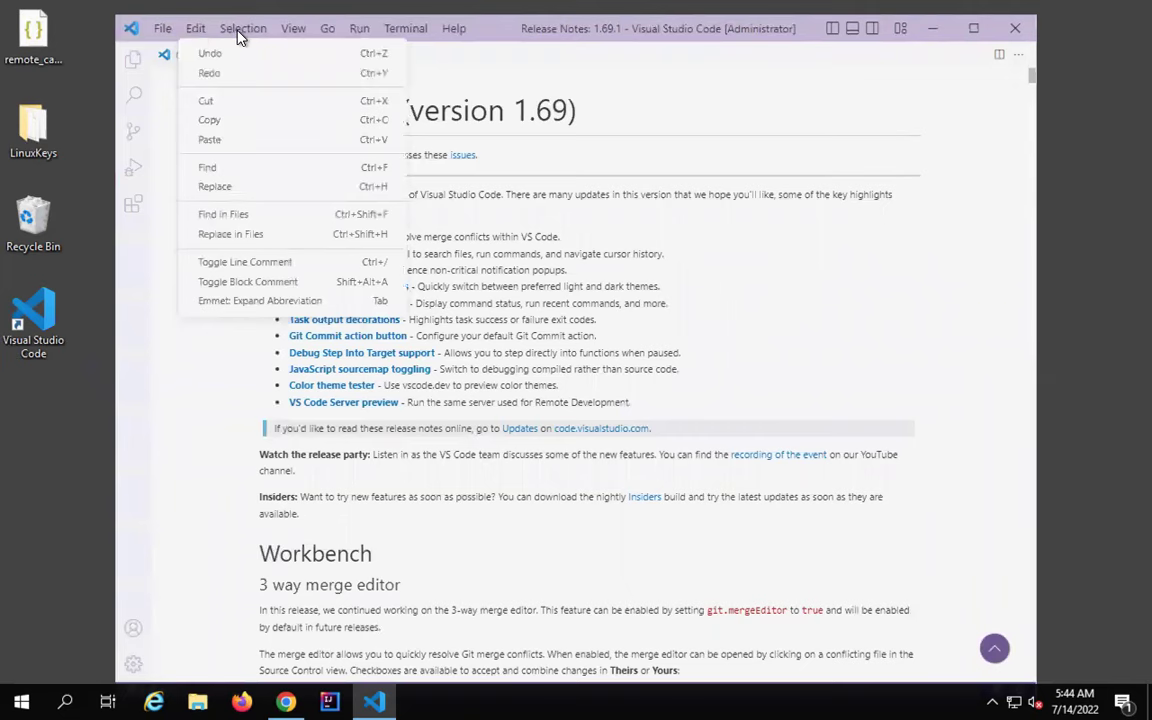
pyautogui.moveTo(294, 33)
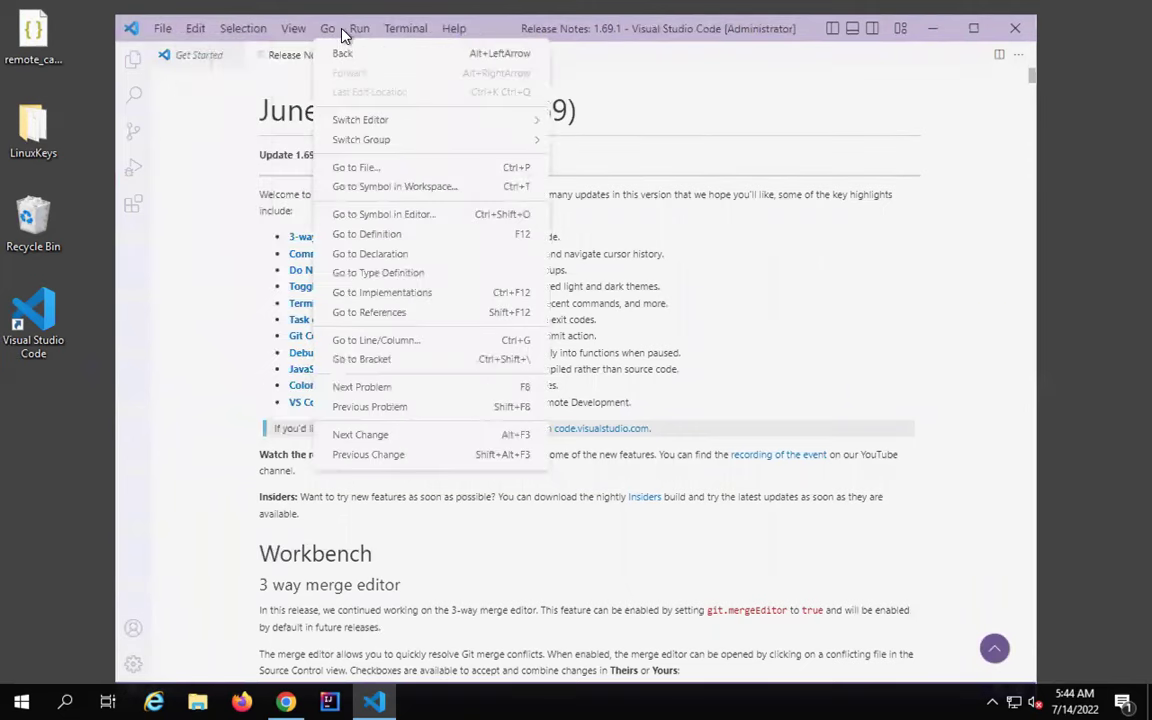
pyautogui.moveTo(455, 33)
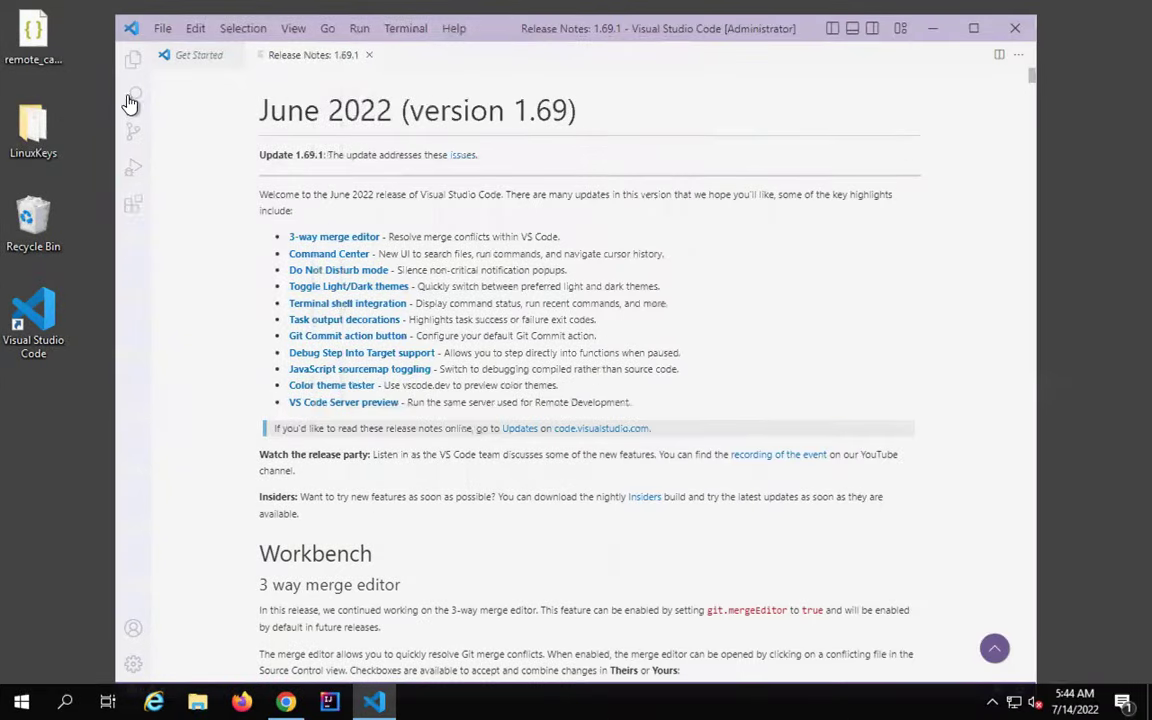
# - Open the Explorer view and examine its folder and repository options alongside the Release Notes editor area
pyautogui.click(135, 66)
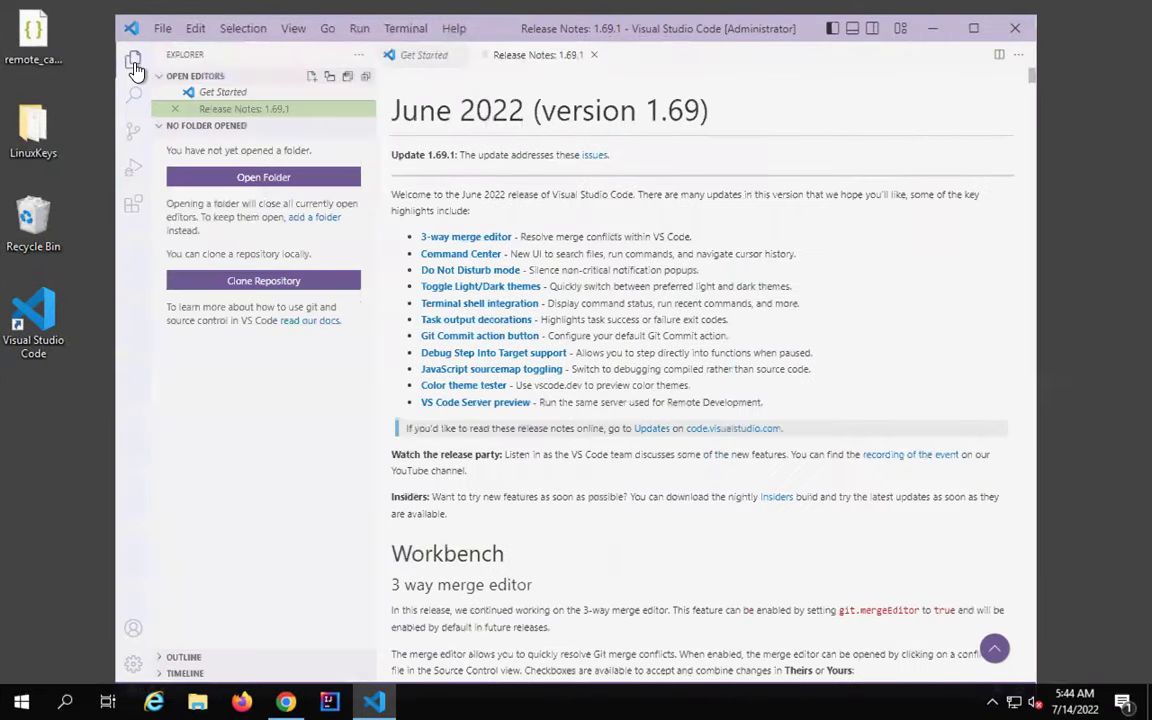
pyautogui.moveTo(168, 163)
pyautogui.mouseDown()
pyautogui.moveTo(347, 226)
pyautogui.moveTo(332, 514)
pyautogui.moveTo(324, 417)
pyautogui.moveTo(325, 446)
pyautogui.moveTo(322, 436)
pyautogui.mouseUp()
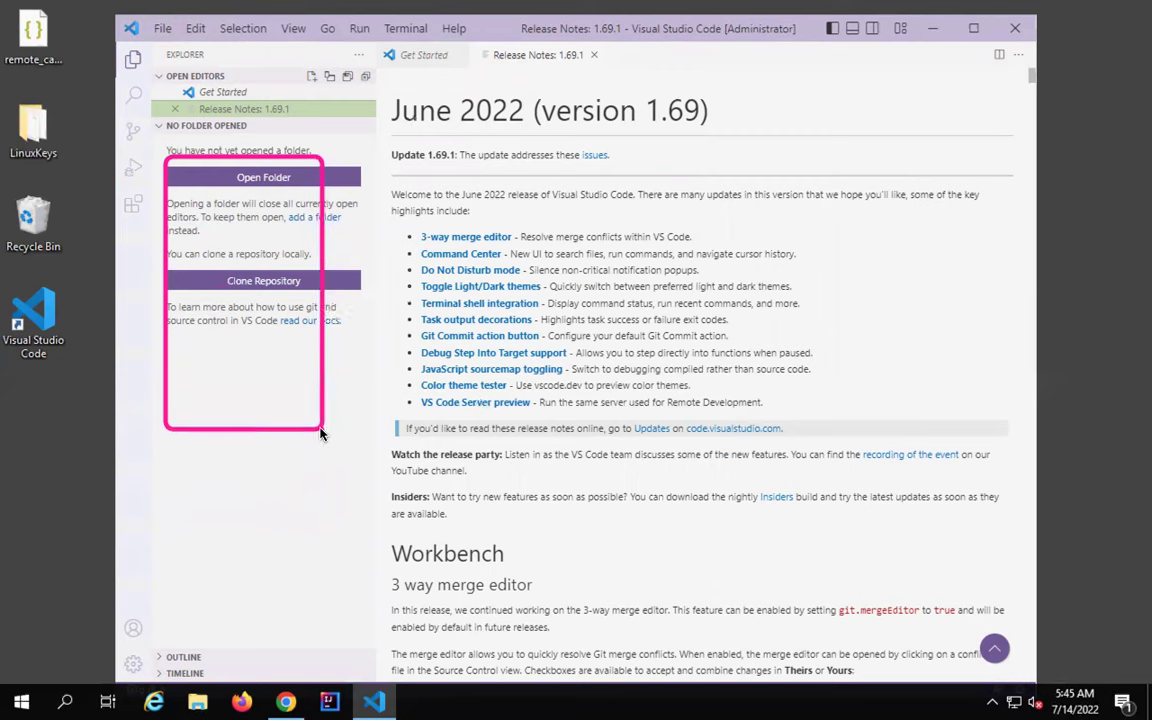
pyautogui.moveTo(392, 152)
pyautogui.mouseDown()
pyautogui.moveTo(903, 570)
pyautogui.moveTo(1013, 575)
pyautogui.mouseUp()
pyautogui.moveTo(405, 146); pyautogui.dragTo(1030, 580)
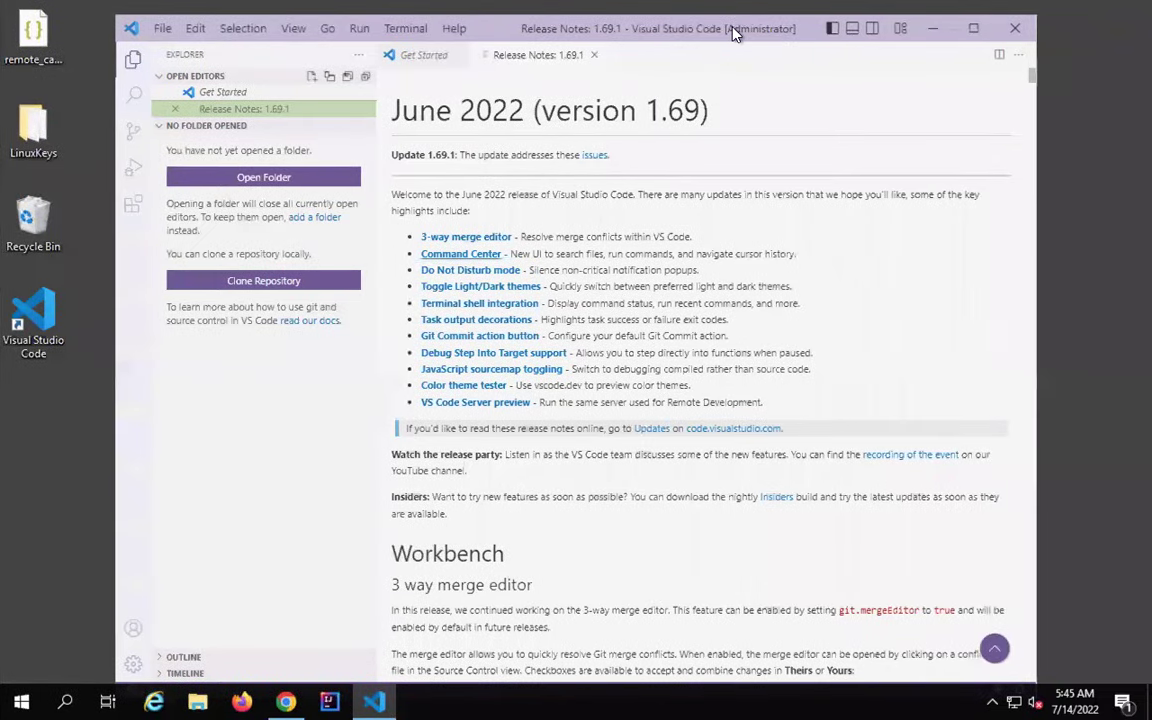
# - Maximize and restore the editor window, reduce its height and move it up so the whole status bar fits on screen
pyautogui.moveTo(732, 28); pyautogui.dragTo(734, 0)
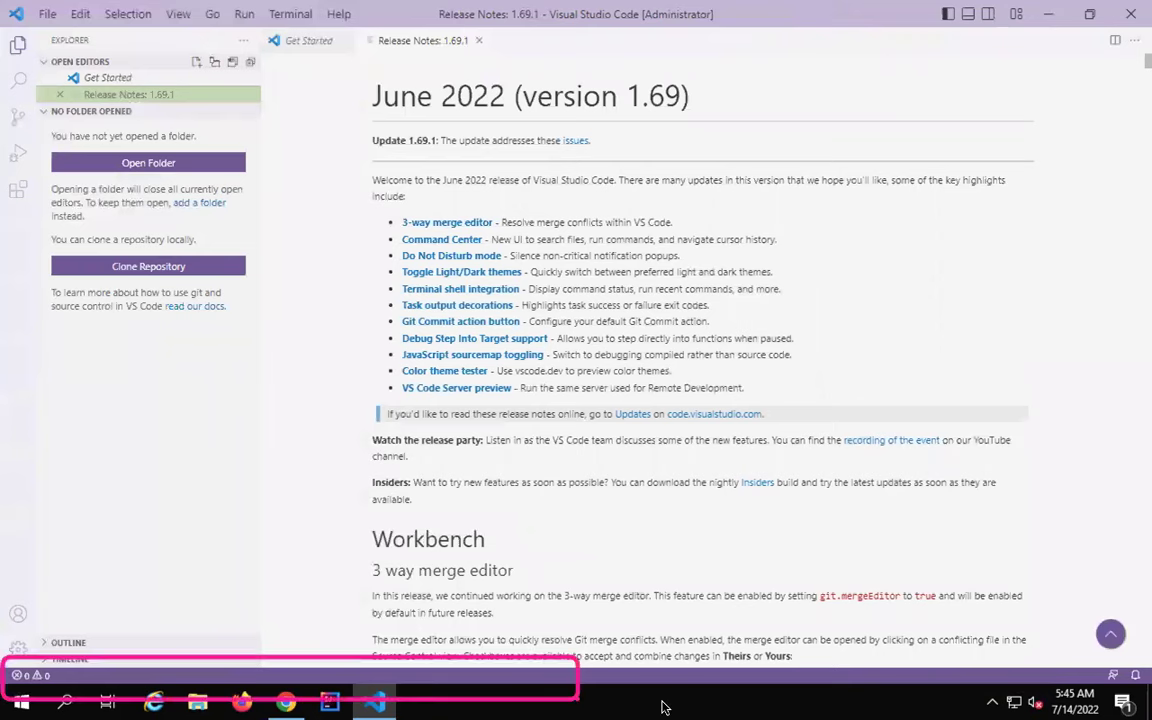
pyautogui.click(1089, 14)
pyautogui.moveTo(668, 35); pyautogui.dragTo(729, 110)
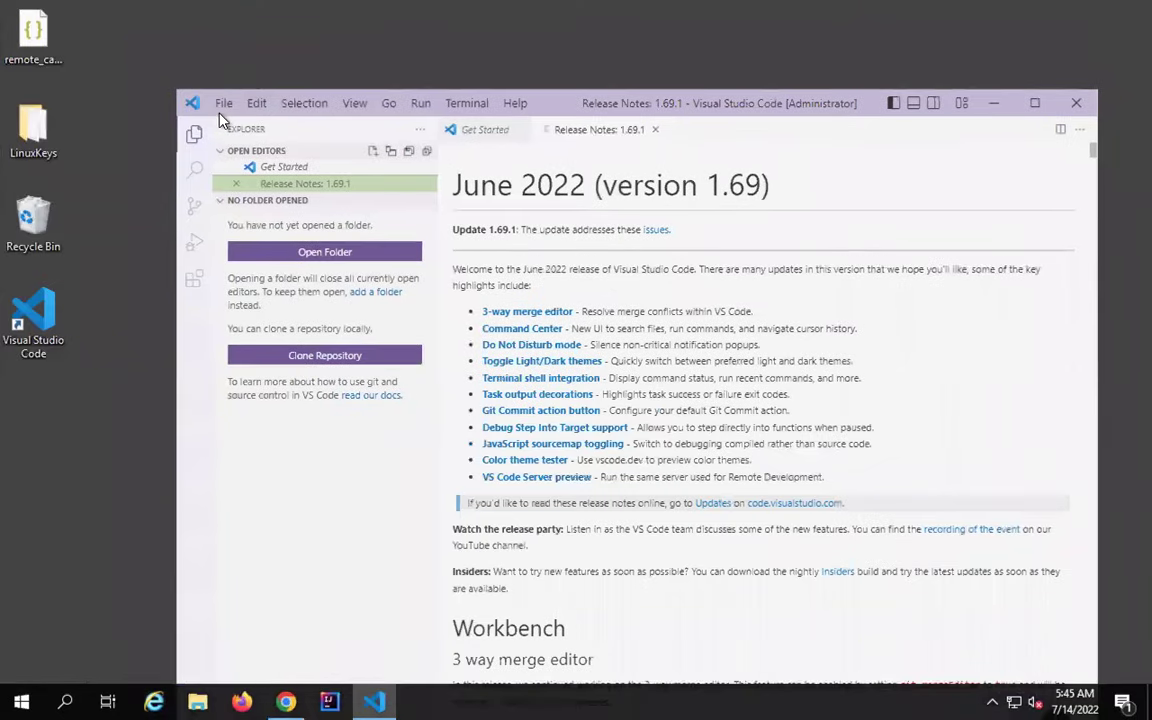
pyautogui.click(757, 105)
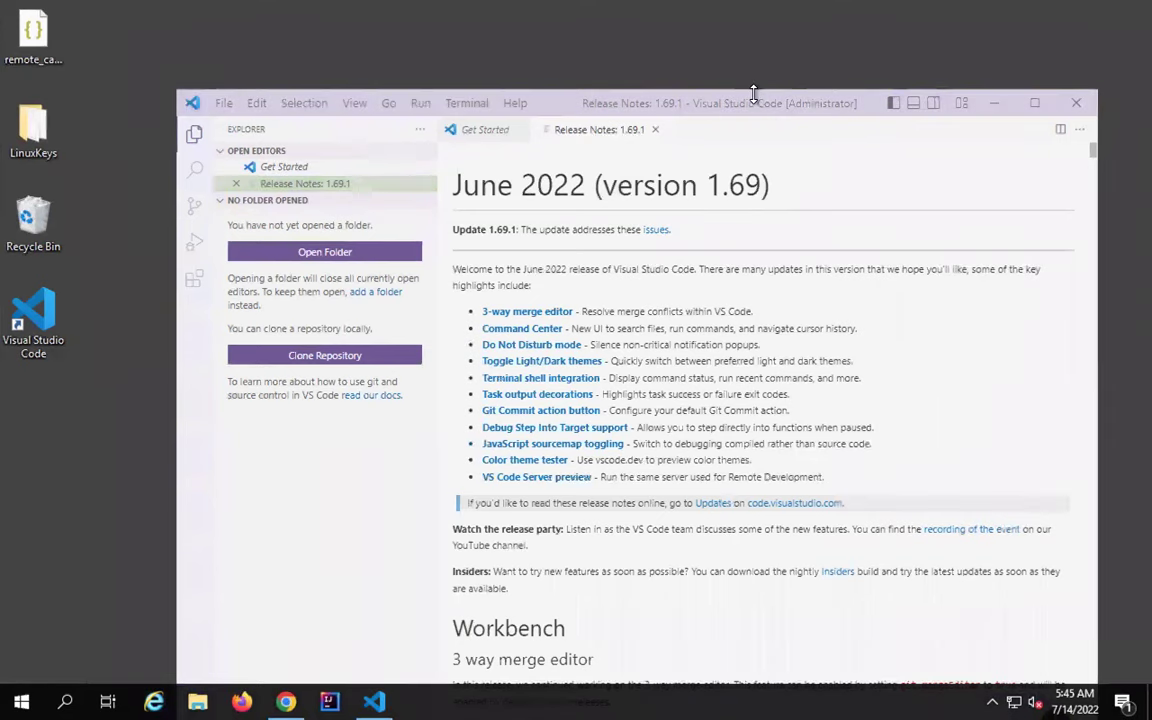
pyautogui.moveTo(754, 92); pyautogui.dragTo(758, 220)
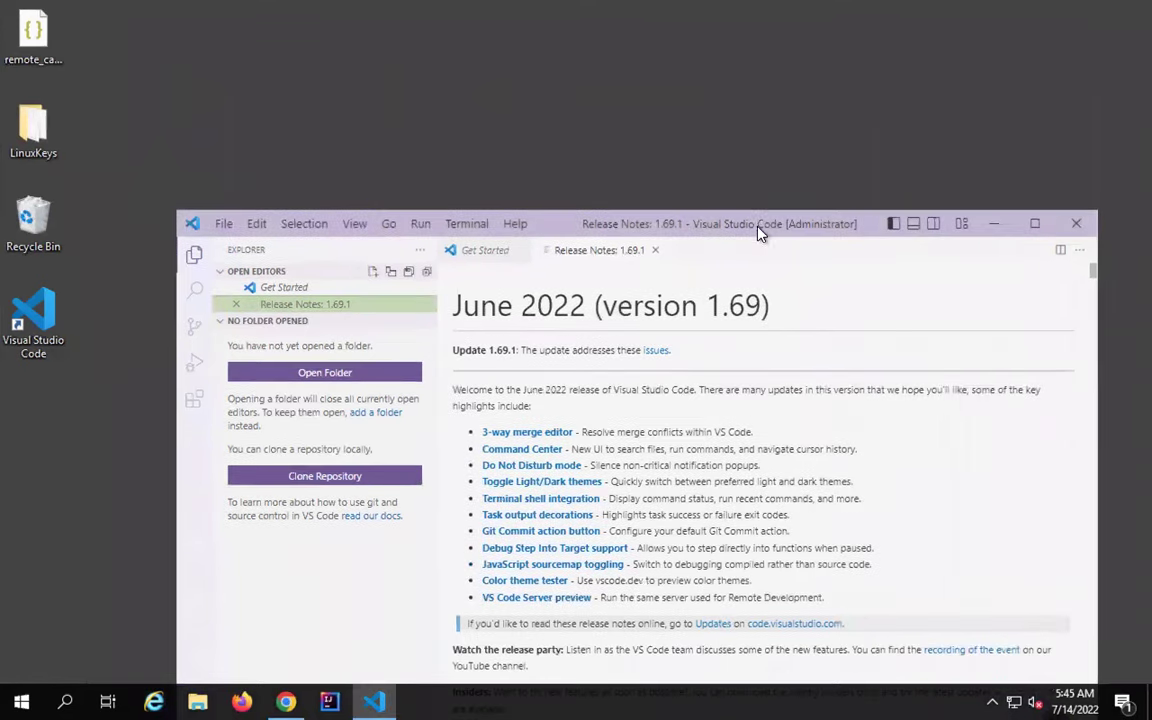
pyautogui.moveTo(736, 110); pyautogui.dragTo(720, 31)
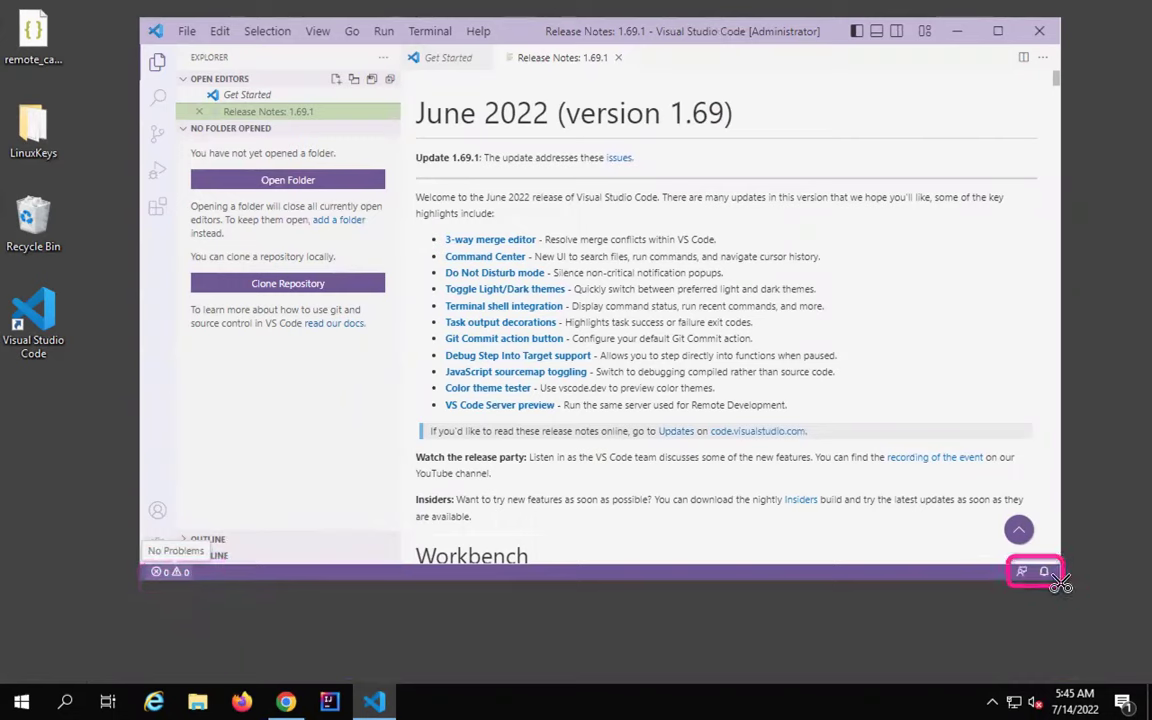
# - View and dismiss the Tweet feedback form, and open the Settings editor
pyautogui.click(1022, 572)
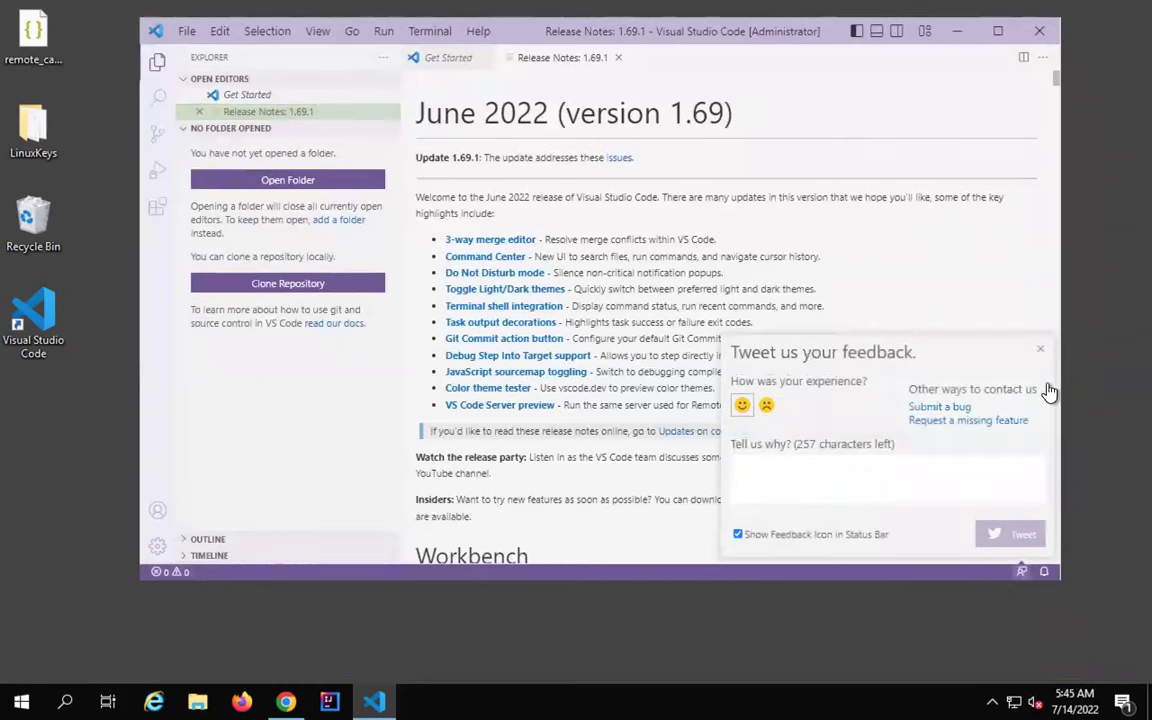
pyautogui.click(1040, 349)
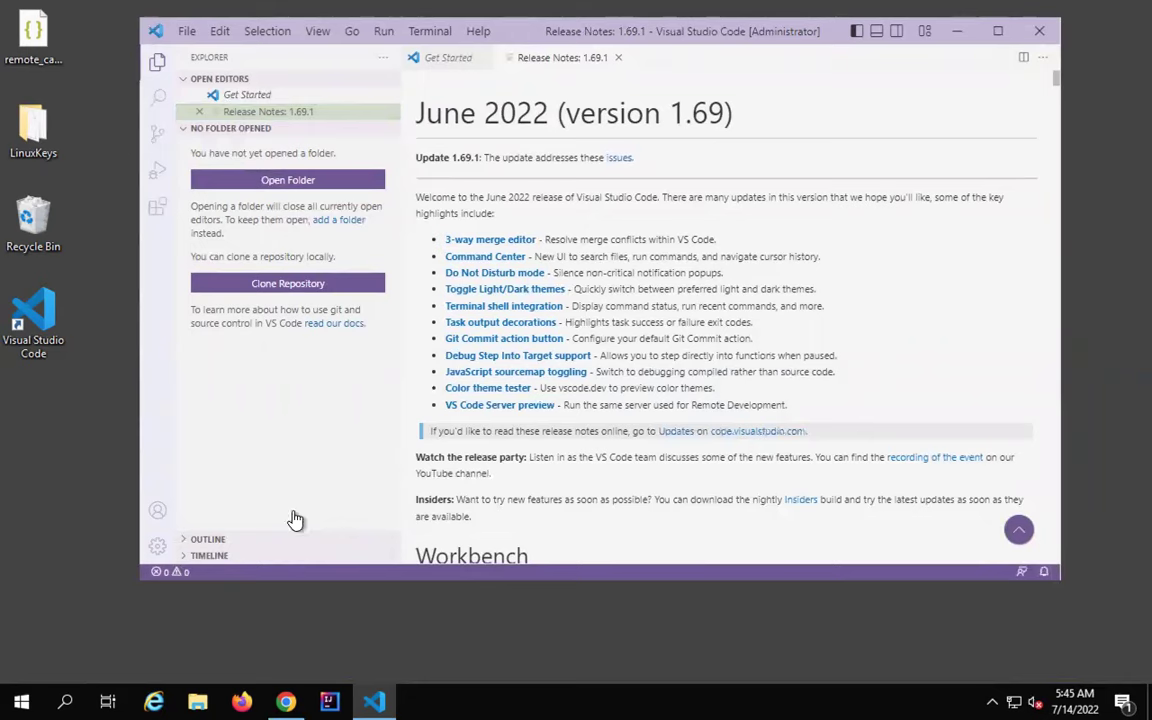
pyautogui.click(158, 548)
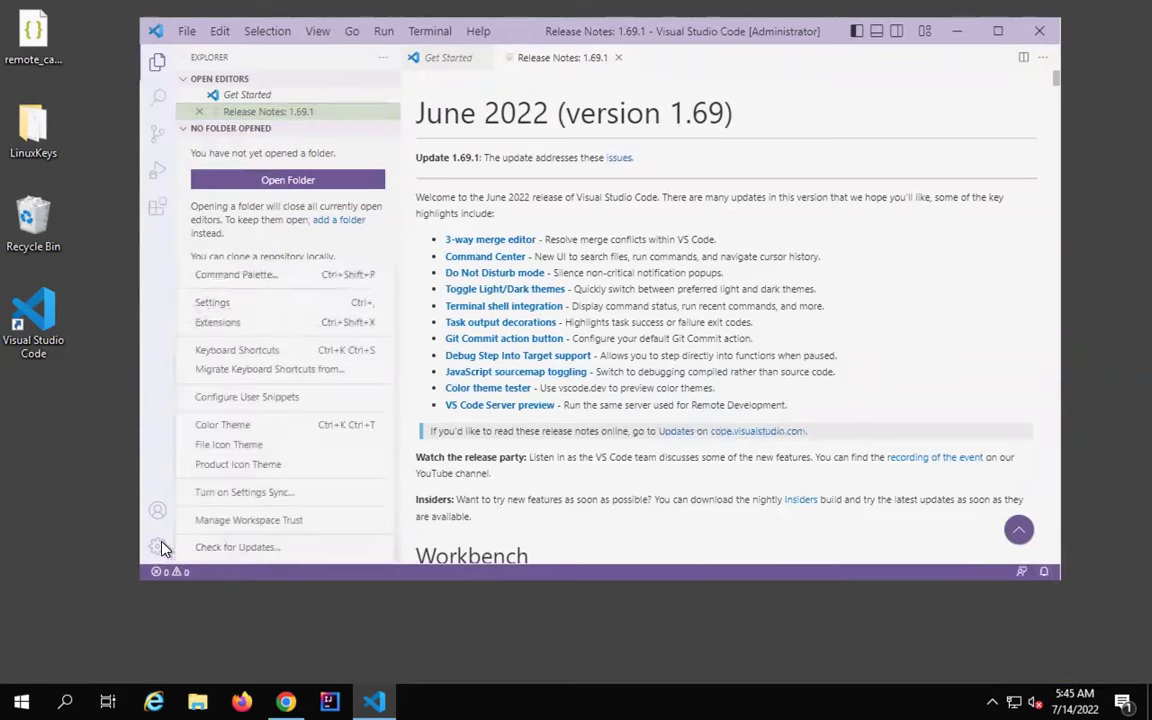
pyautogui.click(240, 304)
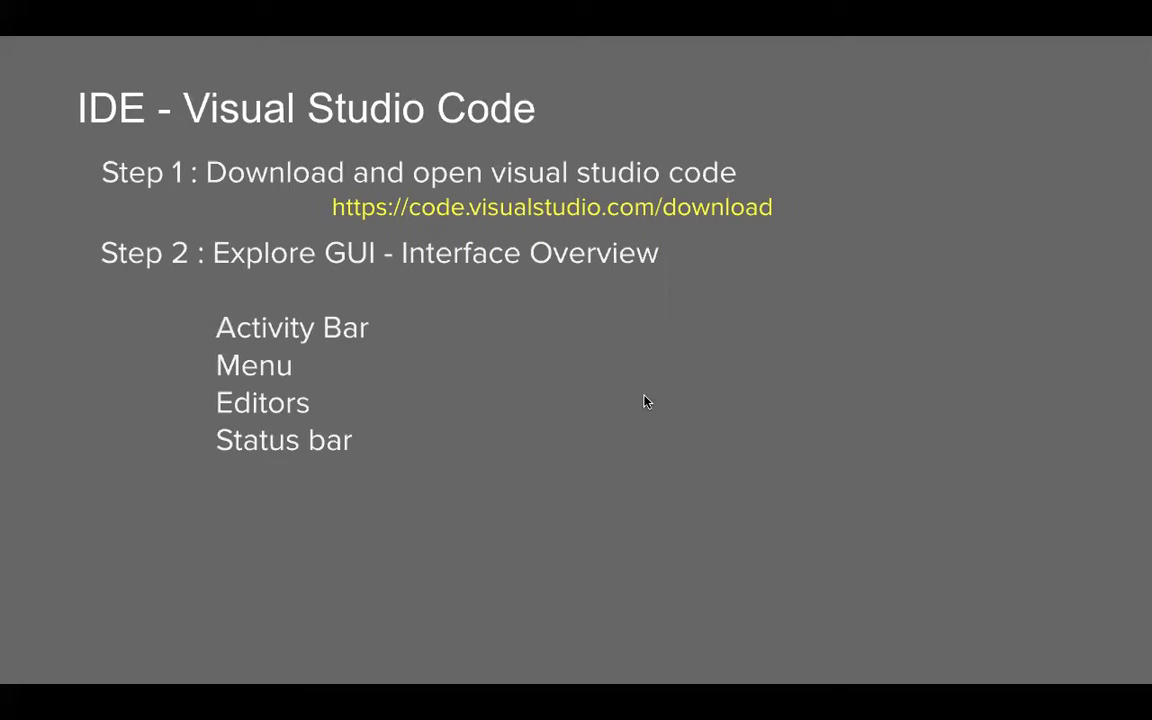
pyautogui.press('Right')
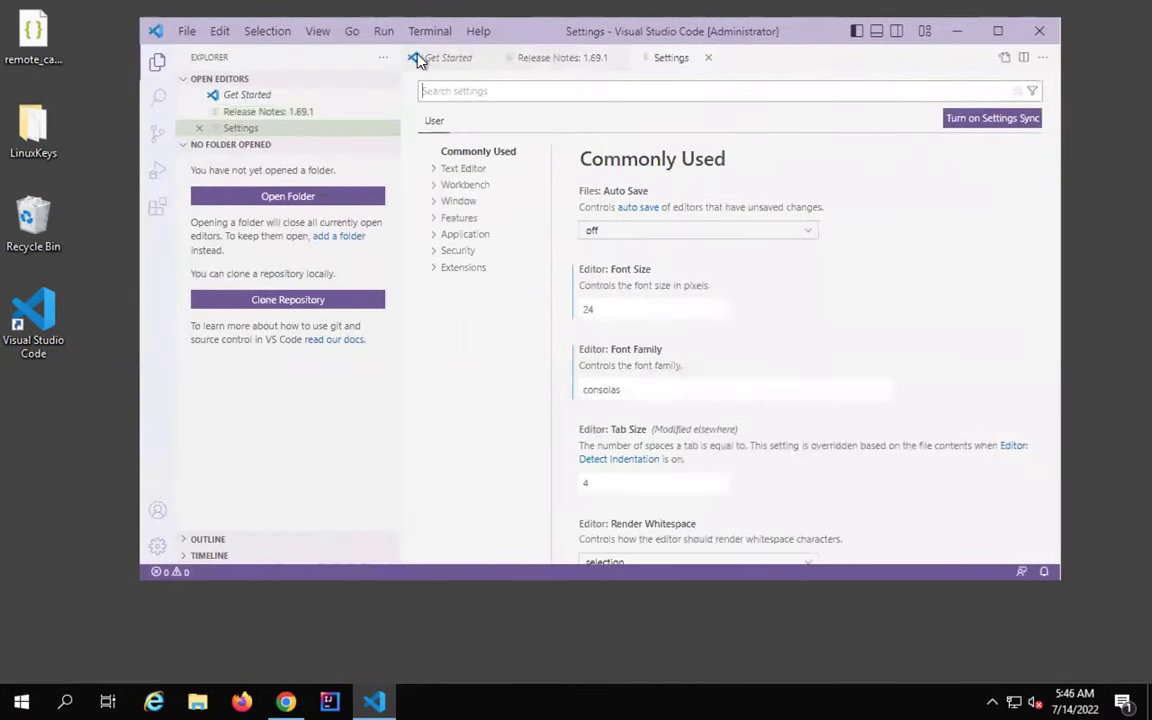
# - Open the Command Palette and search for extension-related commands
pyautogui.click(352, 32)
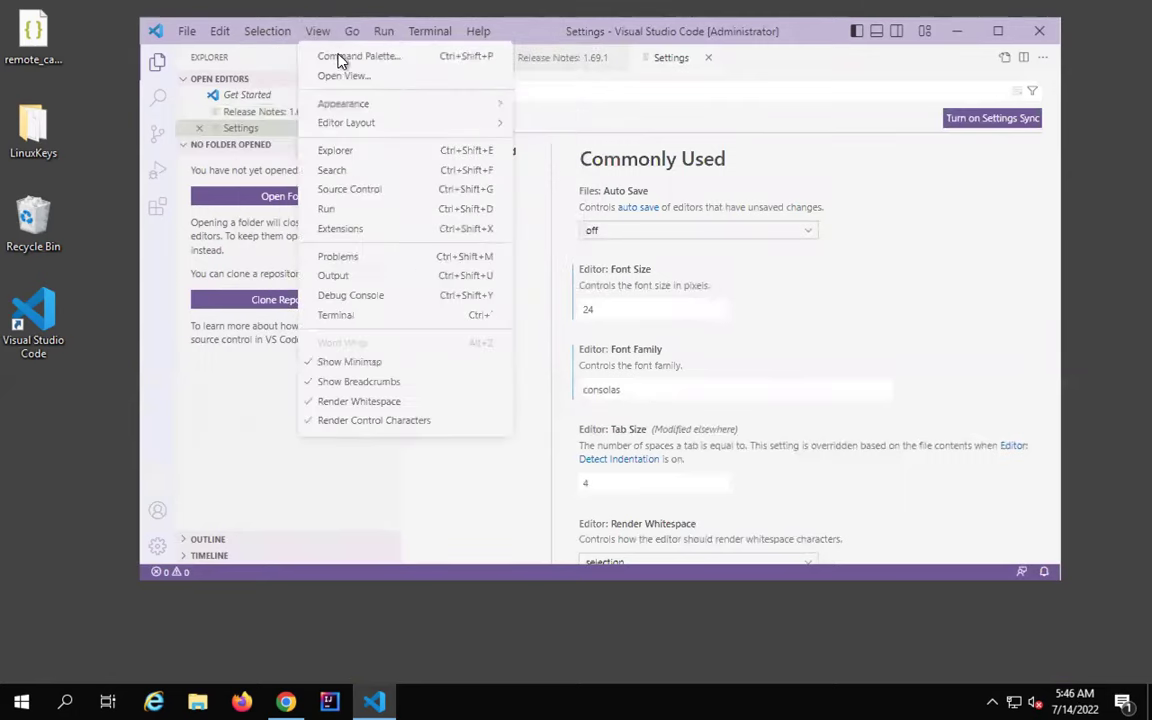
pyautogui.click(420, 58)
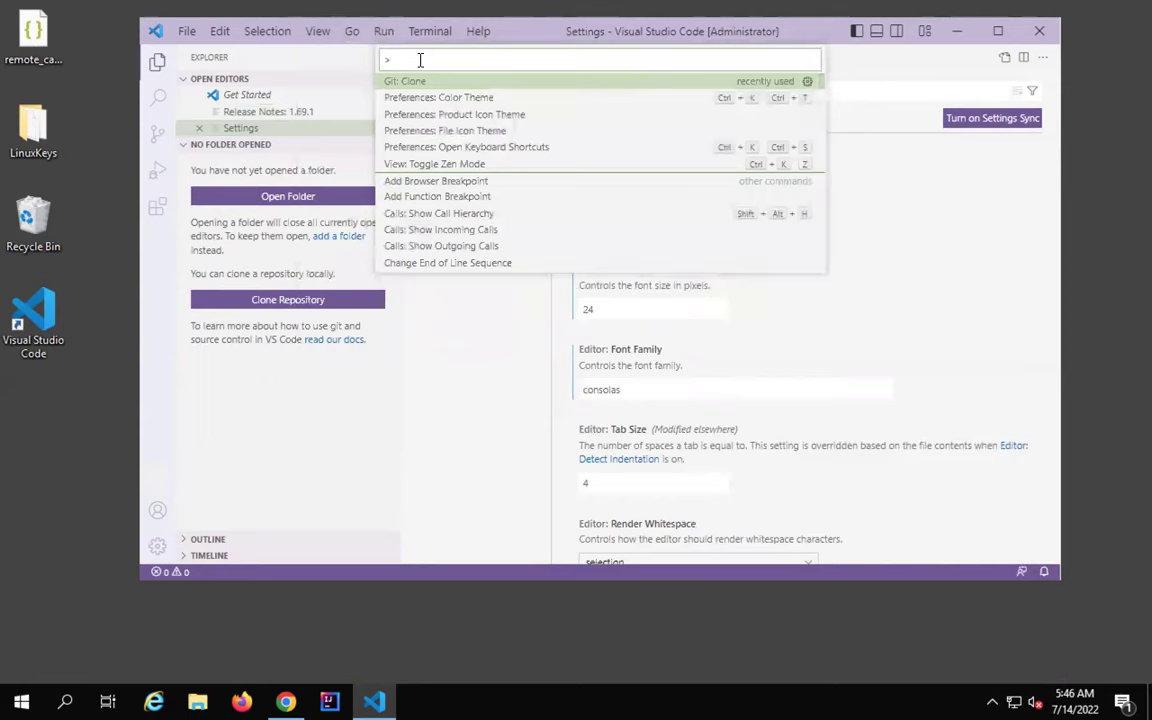
pyautogui.write('ext')
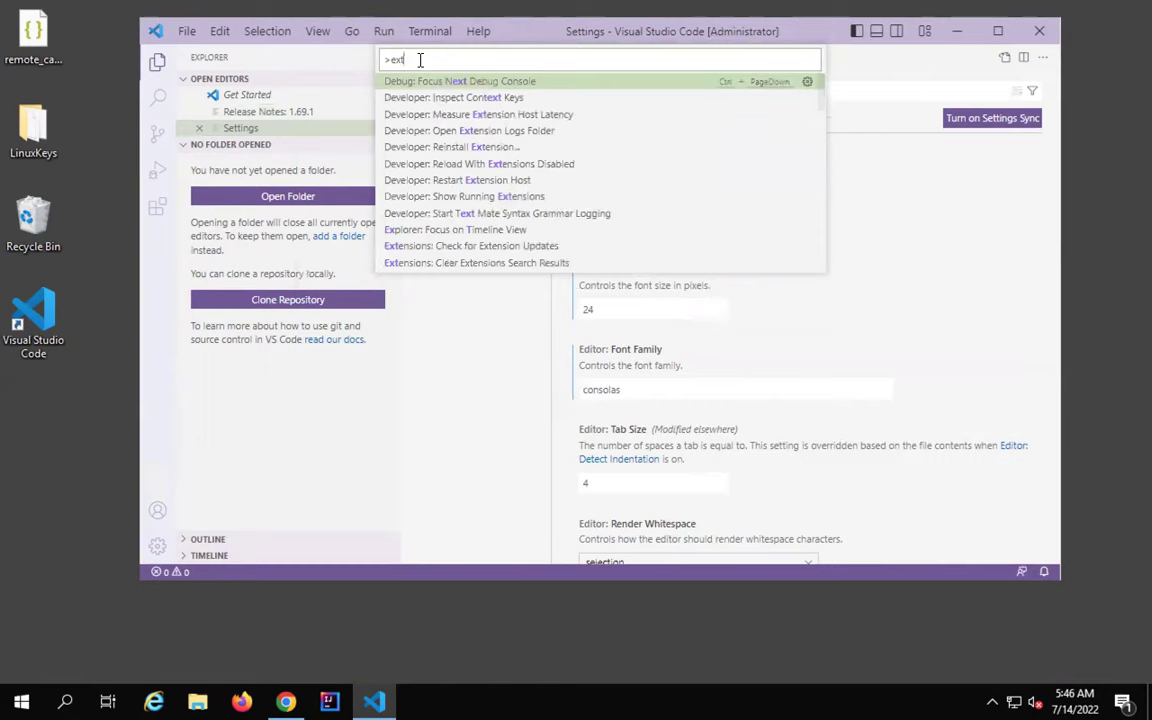
pyautogui.write('ensio')
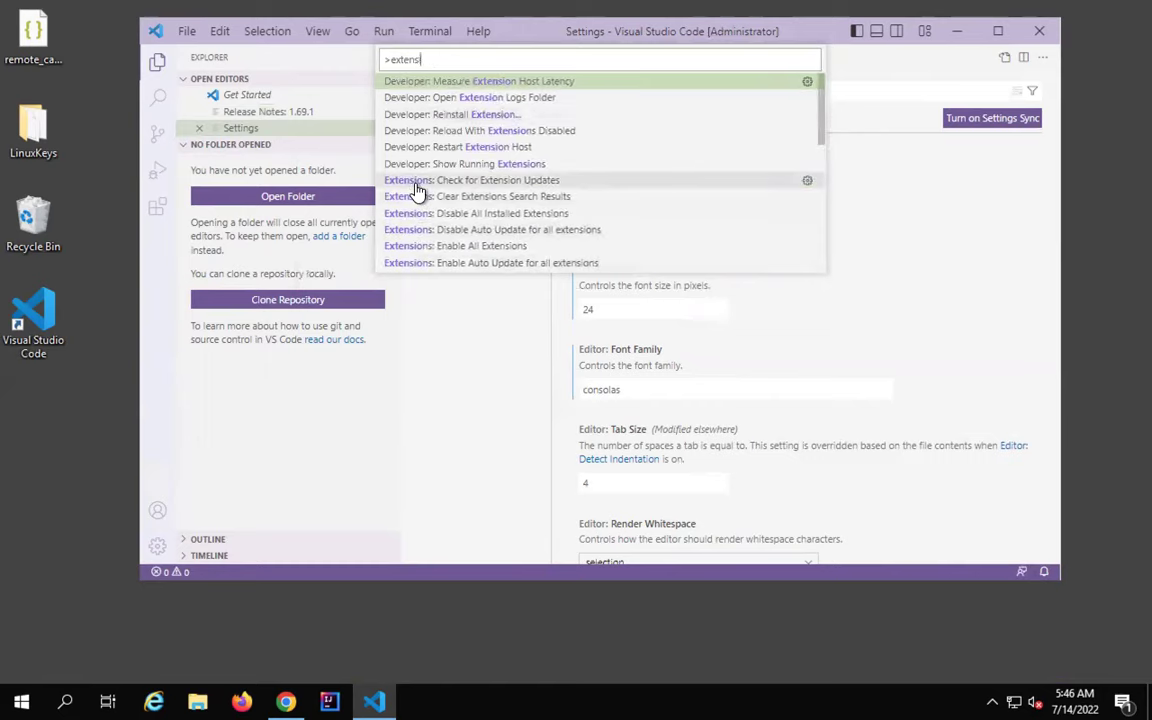
# - Replace the extension command query with a file-name search for "open", and clear the query
pyautogui.press('BackSpace')
pyautogui.press('BackSpace')
pyautogui.press('BackSpace')
pyautogui.press('BackSpace')
pyautogui.press('BackSpace')
pyautogui.press('BackSpace')
pyautogui.press('BackSpace')
pyautogui.press('BackSpace')
pyautogui.press('BackSpace')
pyautogui.write('coen')
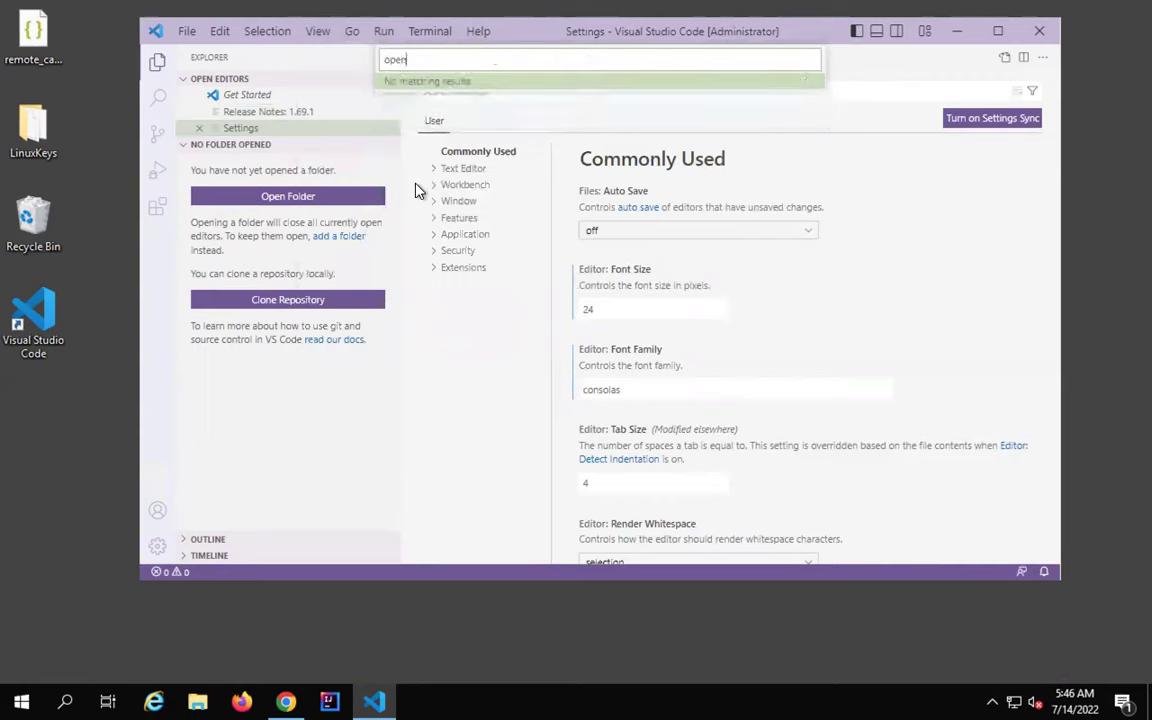
pyautogui.press('BackSpace')
pyautogui.press('BackSpace')
pyautogui.press('BackSpace')
pyautogui.press('BackSpace')
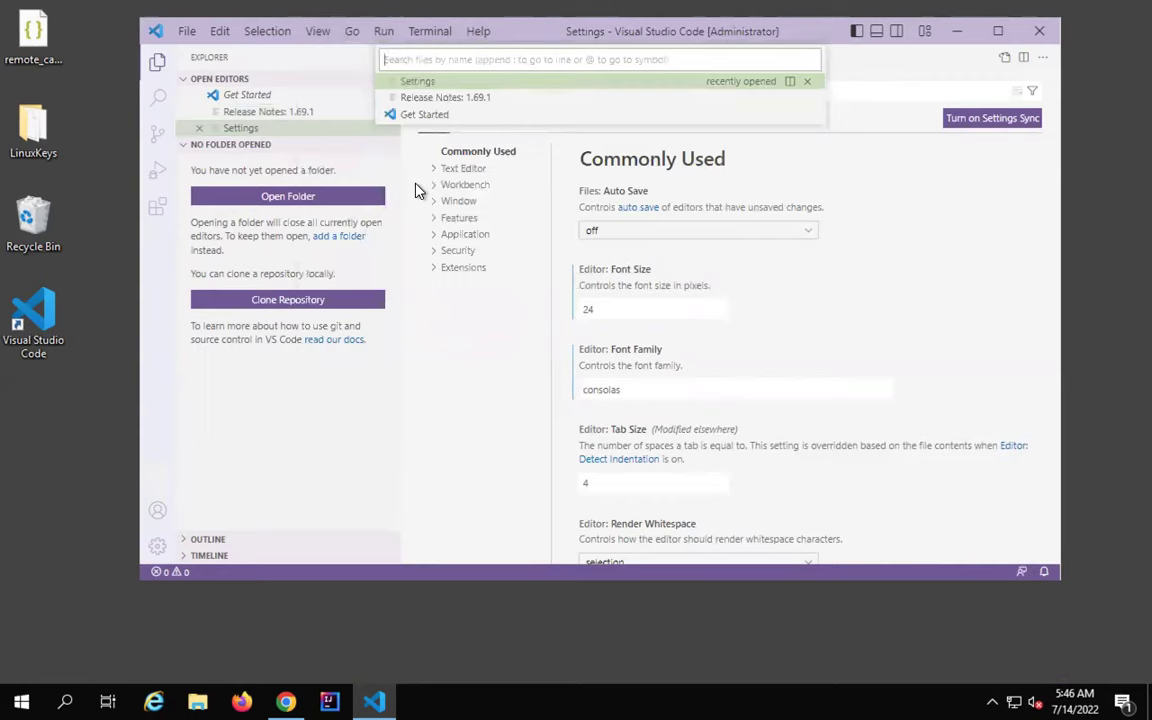
# - Search the quick-open box for "te" and "run", clearing each query
pyautogui.write('te')
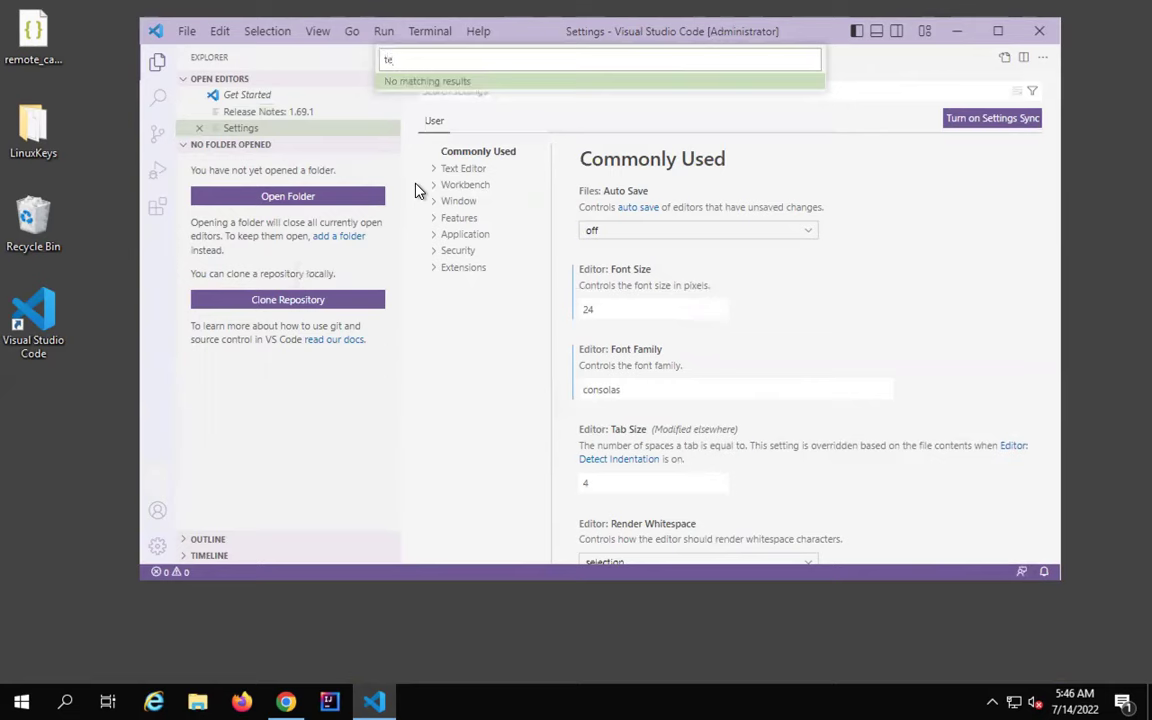
pyautogui.press('BackSpace')
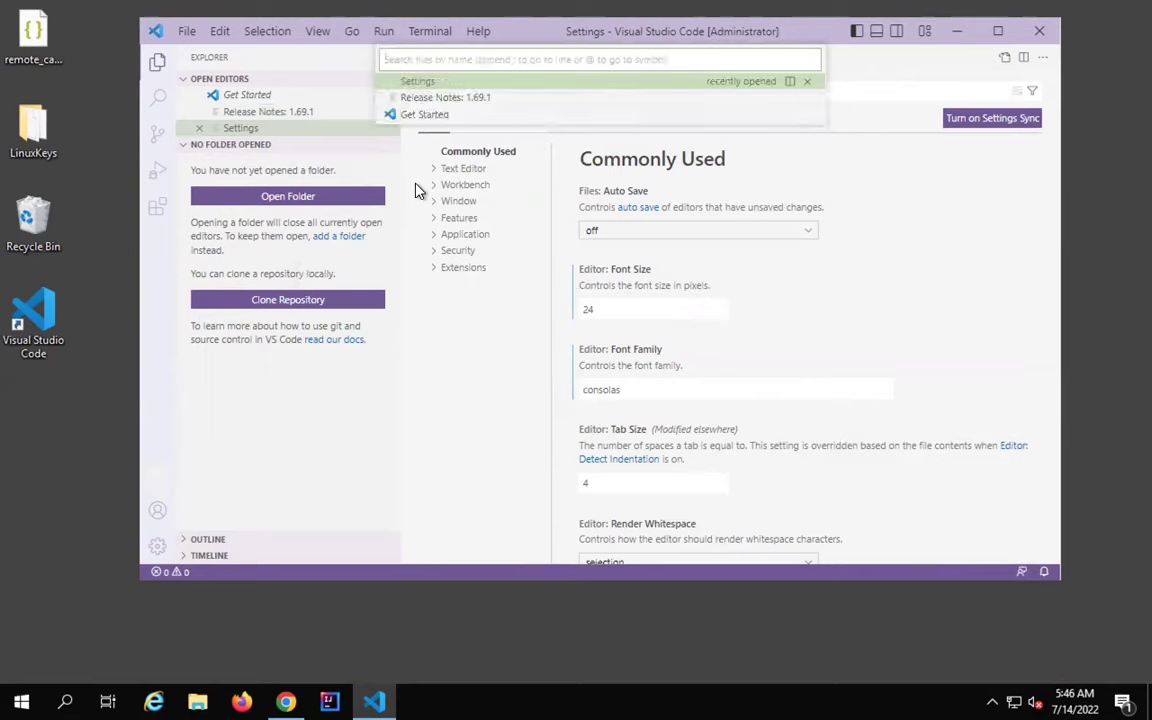
pyautogui.write('run')
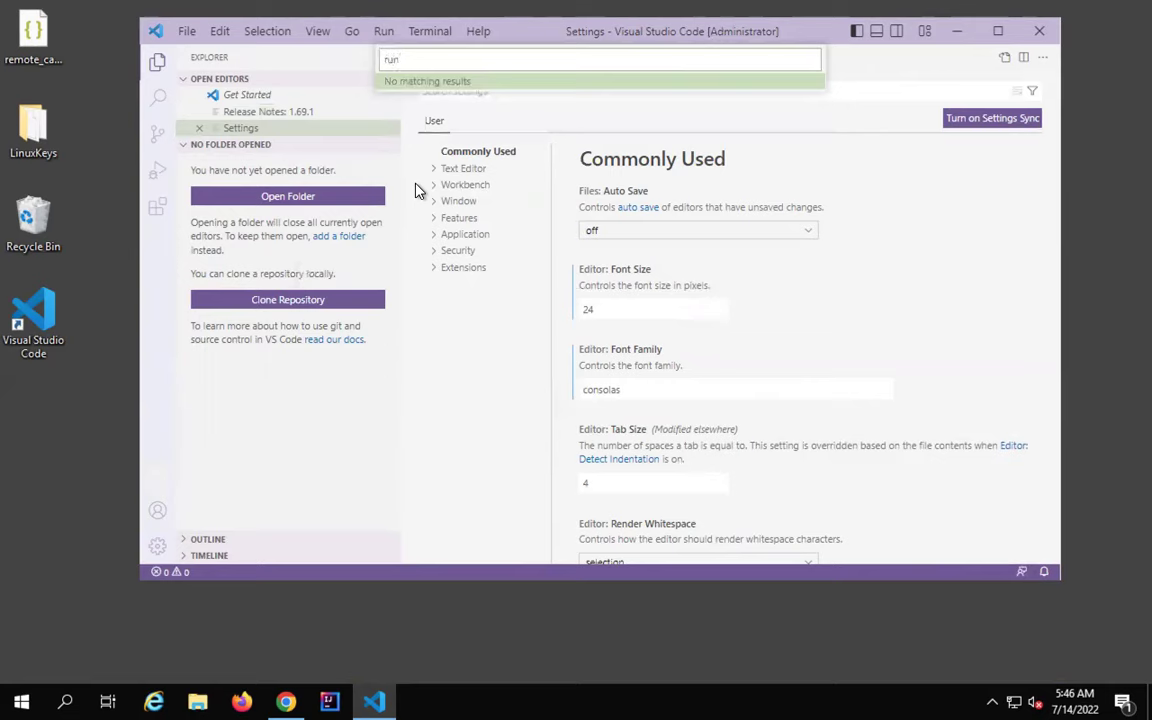
pyautogui.press('BackSpace')
pyautogui.press('BackSpace')
pyautogui.press('BackSpace')
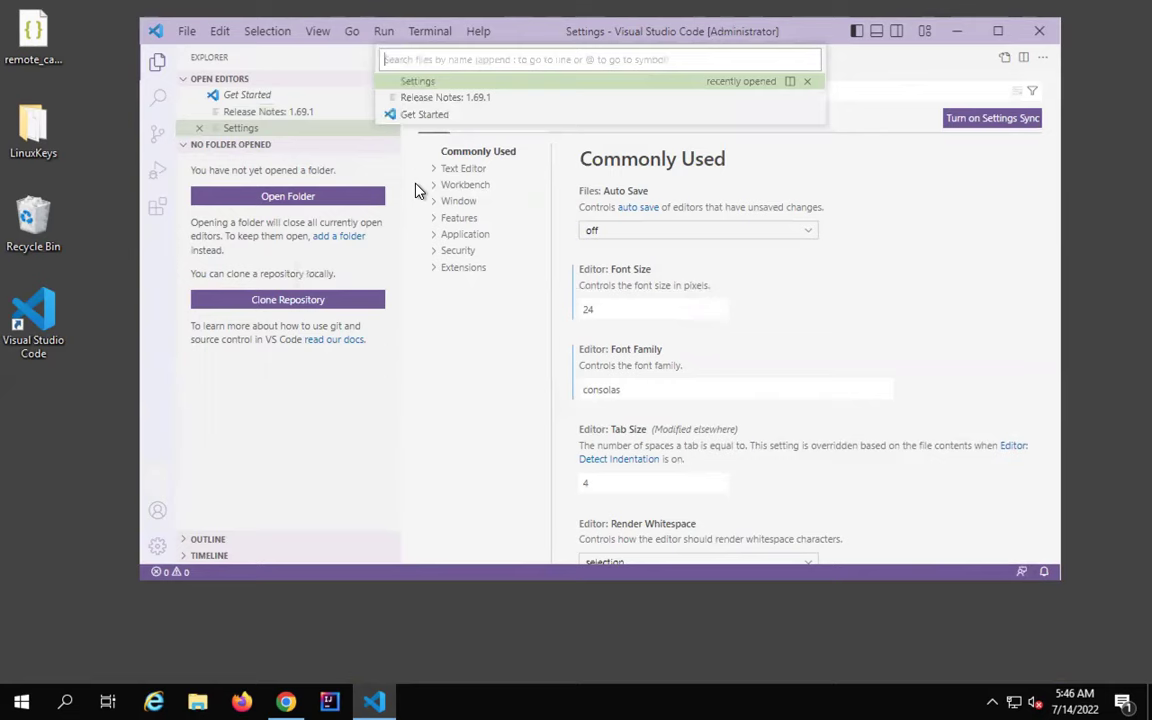
# - Try the queries "fir" and "term" in the quick-open box, clearing each one
pyautogui.write('fir')
pyautogui.press('BackSpace')
pyautogui.press('BackSpace')
pyautogui.press('BackSpace')
pyautogui.write('term')
pyautogui.press('BackSpace')
pyautogui.press('BackSpace')
pyautogui.press('BackSpace')
pyautogui.press('BackSpace')
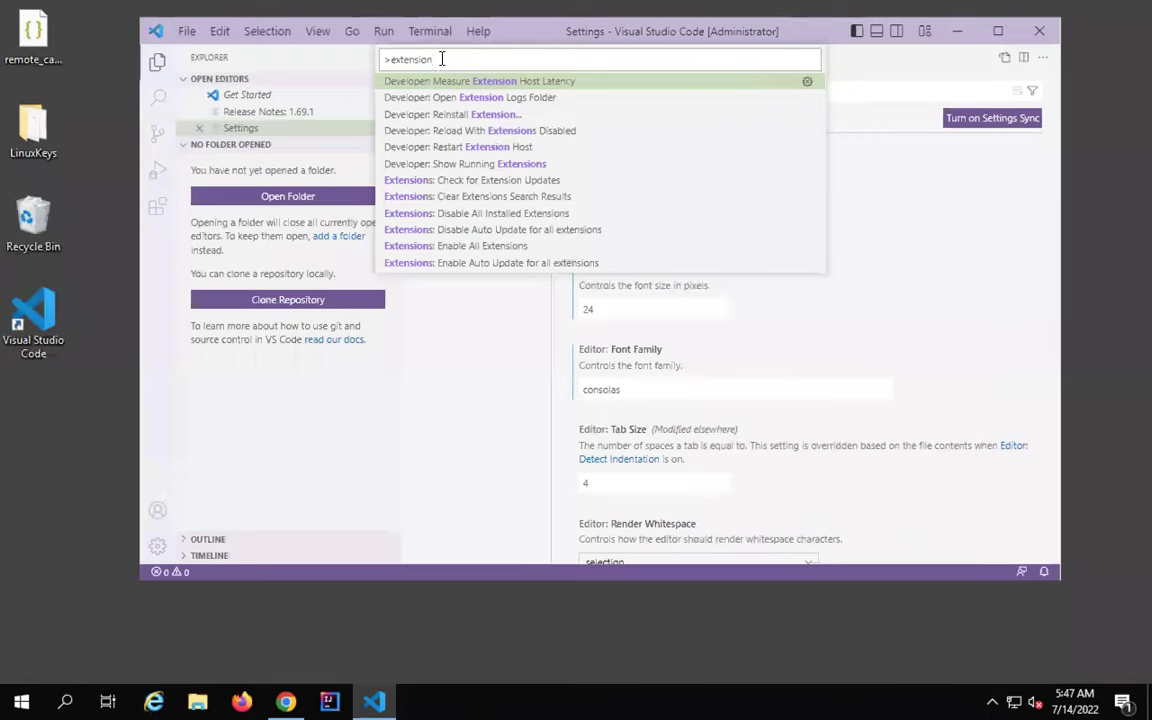
# - Remove the whole ">extension" query including its prefix, search file names for "ext", and clear the box
pyautogui.press('BackSpace')
pyautogui.press('BackSpace')
pyautogui.press('BackSpace')
pyautogui.press('BackSpace')
pyautogui.press('BackSpace')
pyautogui.press('BackSpace')
pyautogui.press('BackSpace')
pyautogui.press('BackSpace')
pyautogui.press('BackSpace')
pyautogui.press('BackSpace')
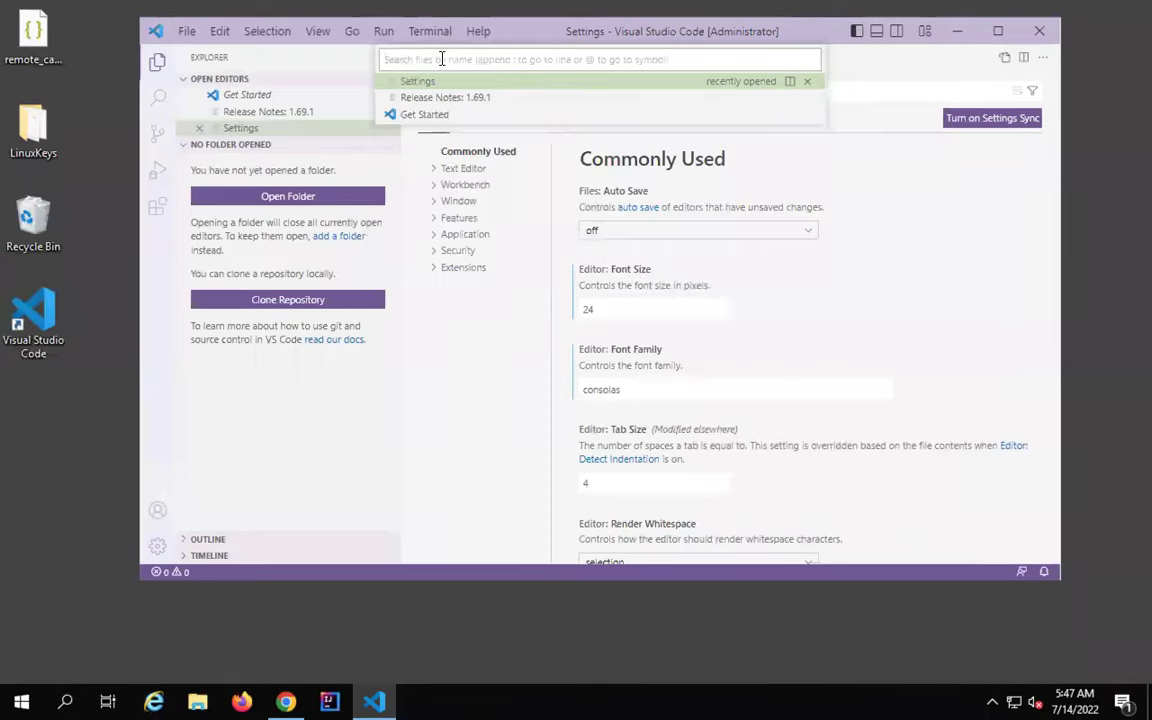
pyautogui.write('ext')
pyautogui.press('BackSpace')
pyautogui.press('BackSpace')
pyautogui.press('BackSpace')
# - Reopen the Command Palette, search for commands matching "run", and clear the query together with its prefix
pyautogui.click(327, 36)
pyautogui.click(333, 57)
pyautogui.write('run')
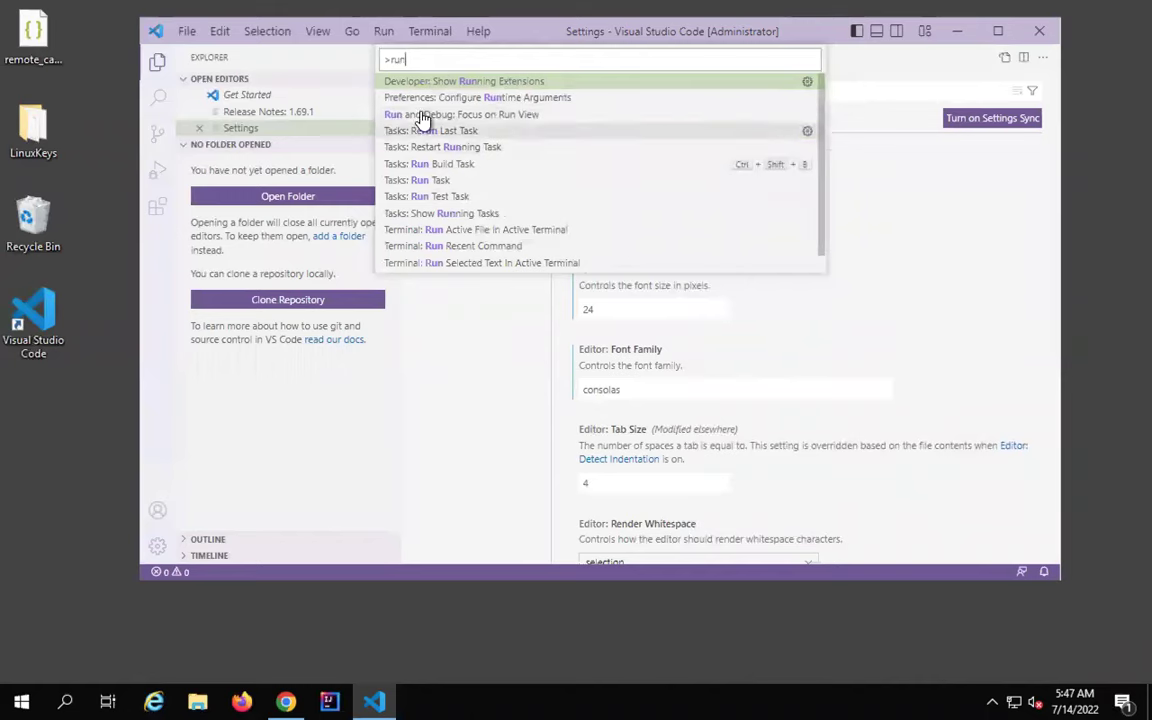
pyautogui.press('BackSpace')
pyautogui.press('BackSpace')
pyautogui.press('BackSpace')
pyautogui.press('BackSpace')
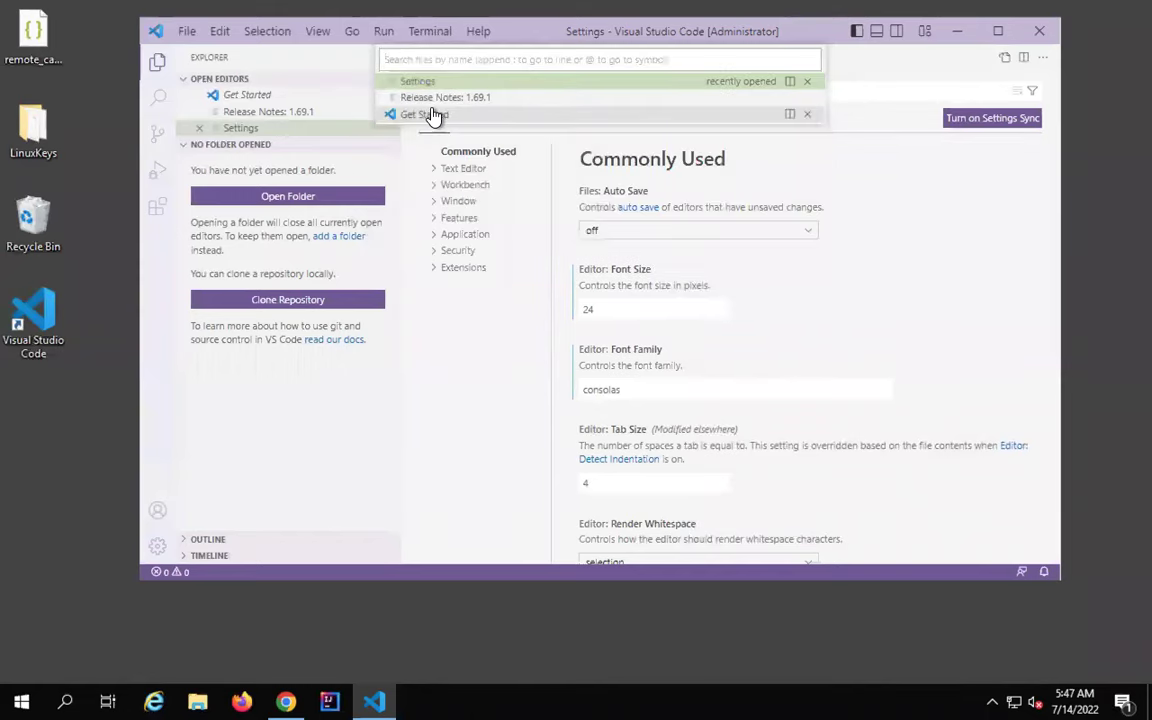